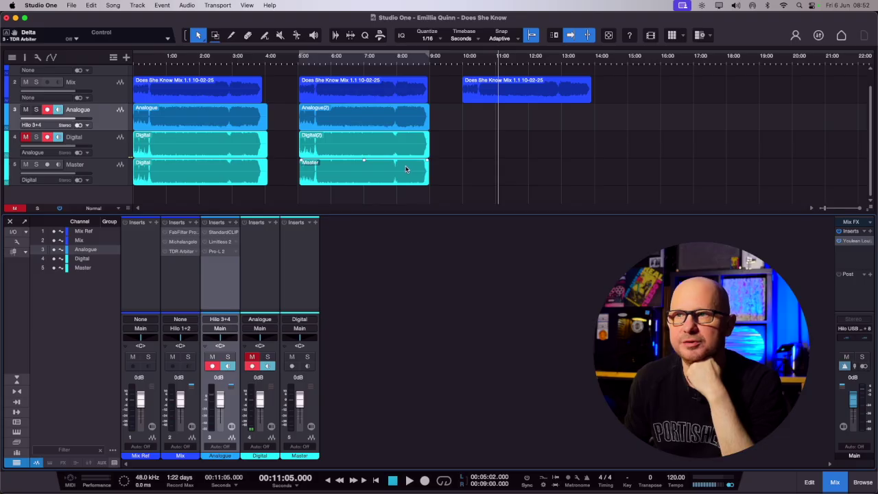
# Step: Inspect the mix clip at 10:00 and compare the Analogue, Digital and Master waveforms of the pass starting at 5:00
pyautogui.click(531, 96)
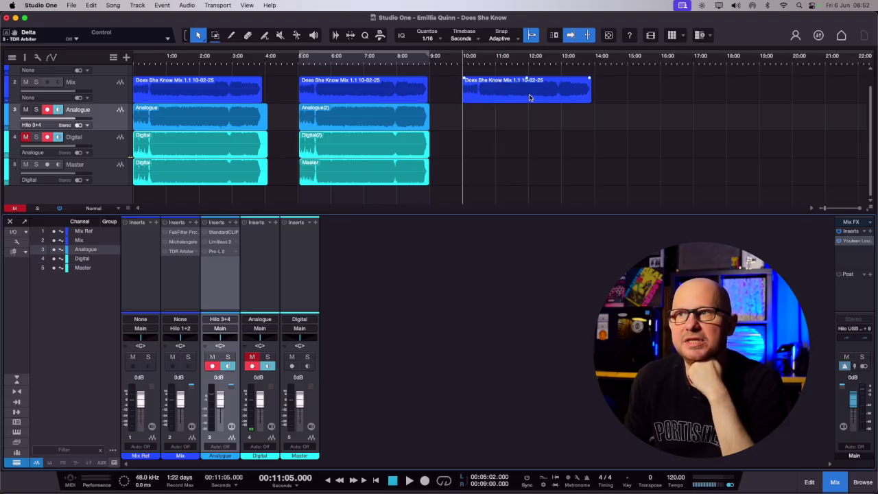
pyautogui.moveTo(550, 62); pyautogui.dragTo(449, 78)
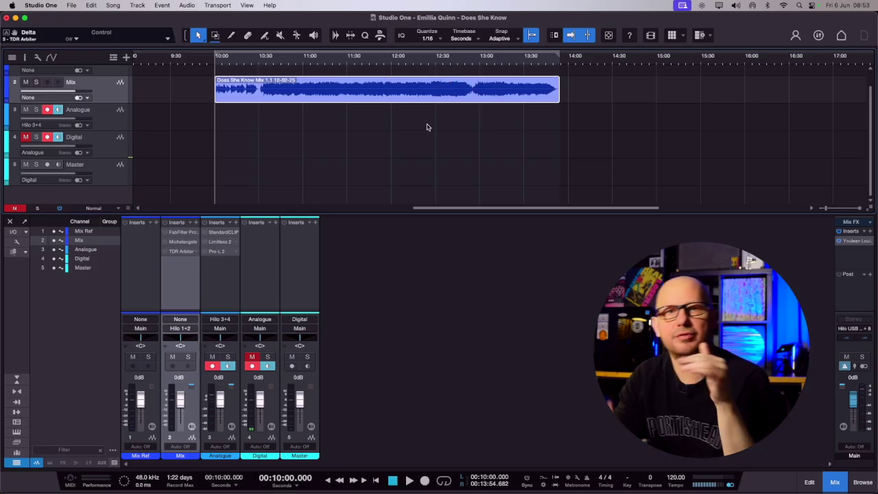
pyautogui.hscroll(-10, 426, 127)
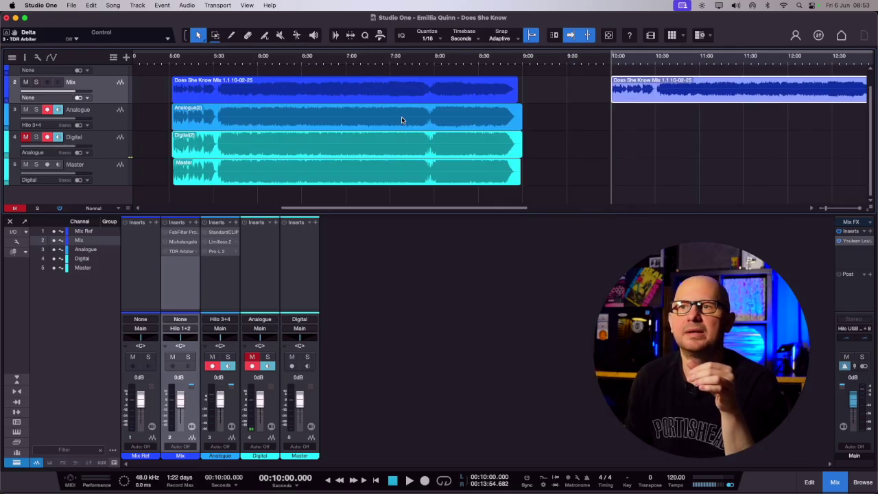
pyautogui.click(339, 120)
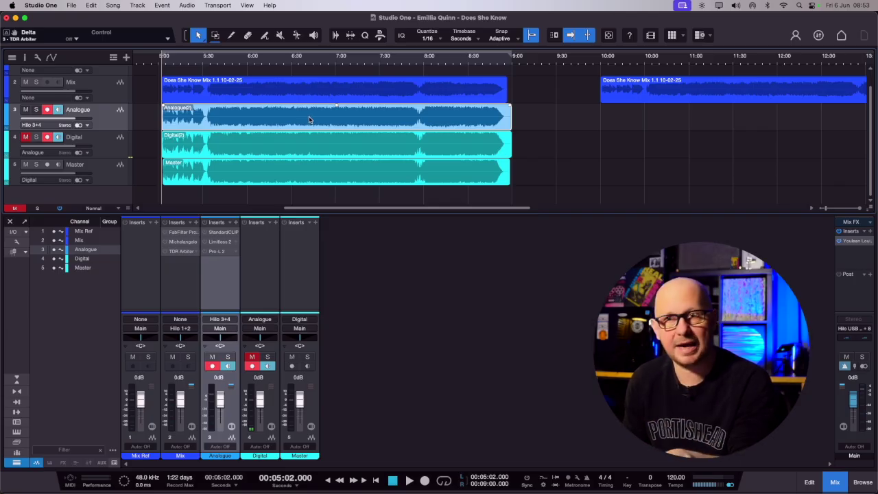
pyautogui.click(307, 135)
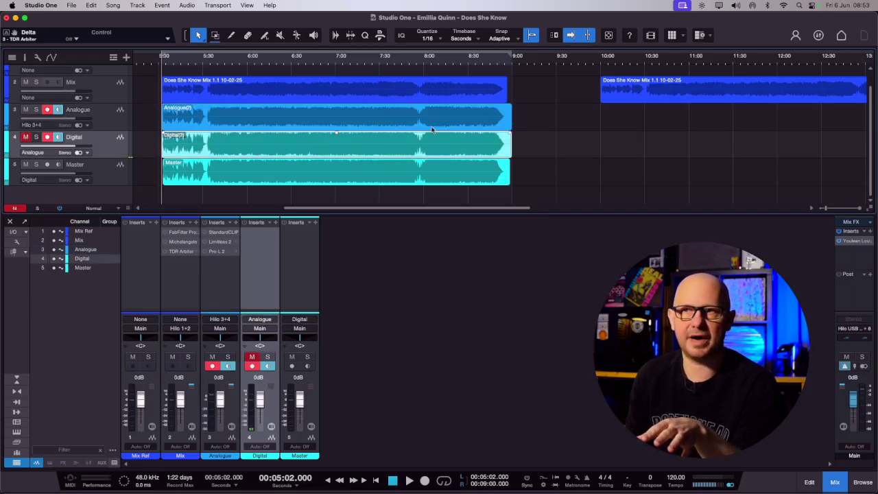
pyautogui.click(312, 184)
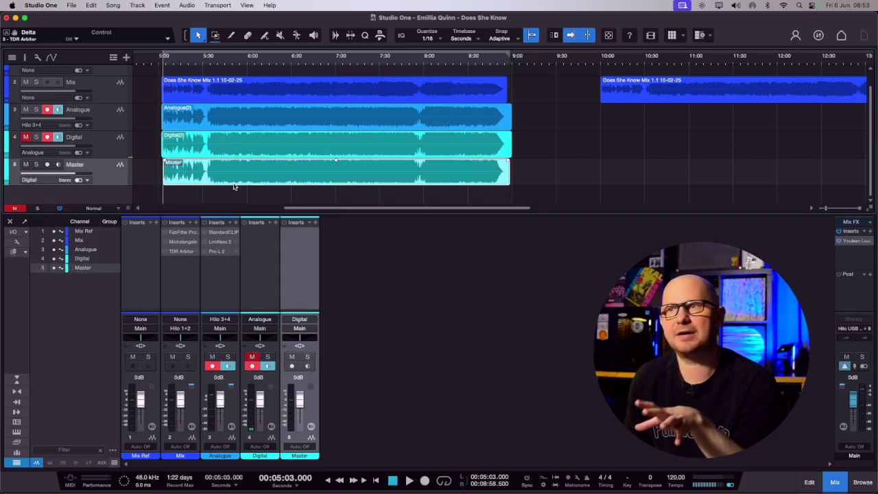
pyautogui.click(266, 148)
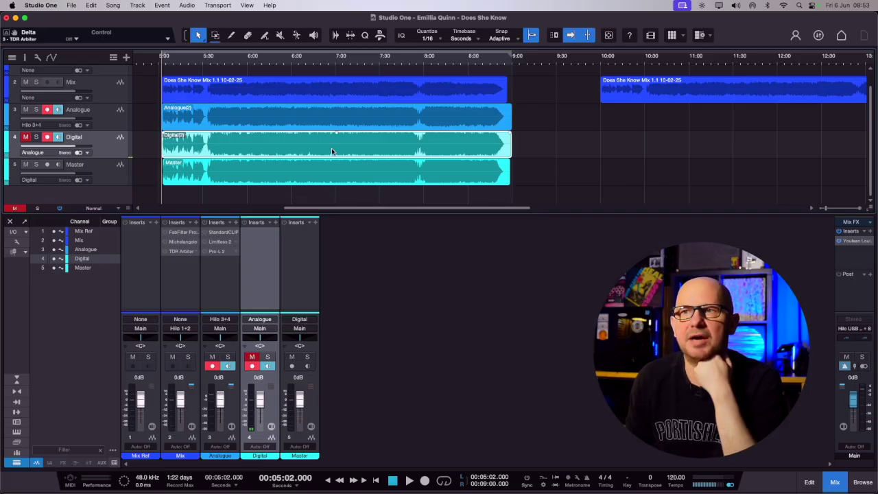
pyautogui.click(341, 180)
pyautogui.click(314, 145)
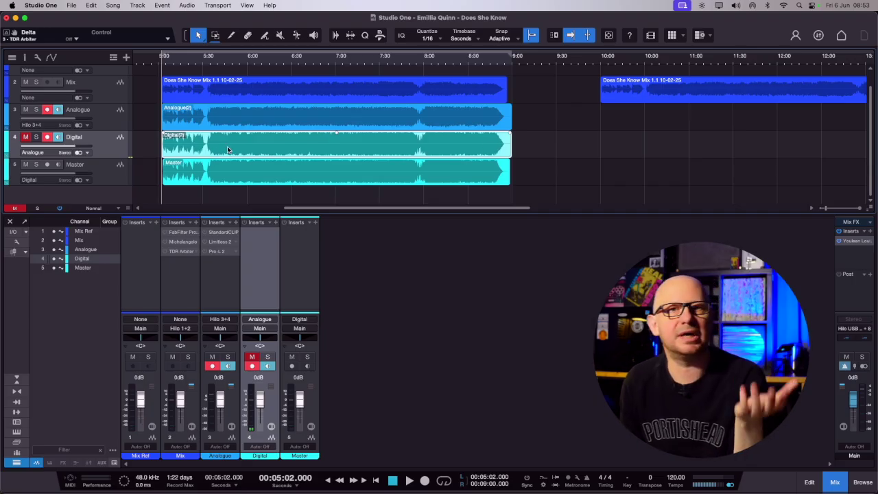
pyautogui.click(270, 180)
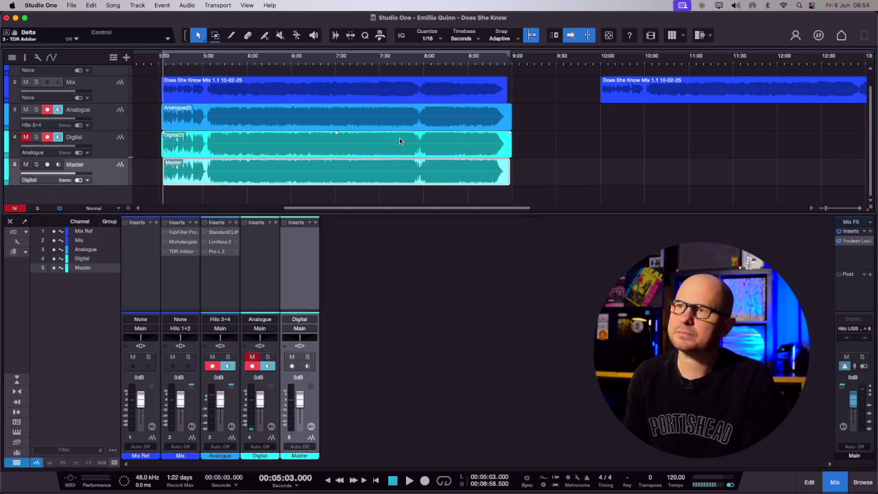
# Step: Open FabFilter Pro-Q 4 on the Mix channel, play the third mix clip from about 10:40 and enable the EQ
pyautogui.hscroll(10, 400, 141)
pyautogui.click(347, 96)
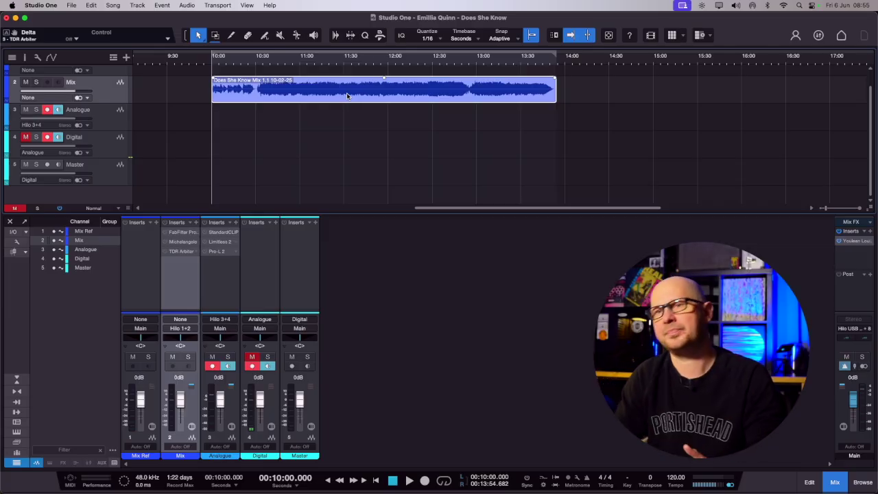
pyautogui.click(179, 233)
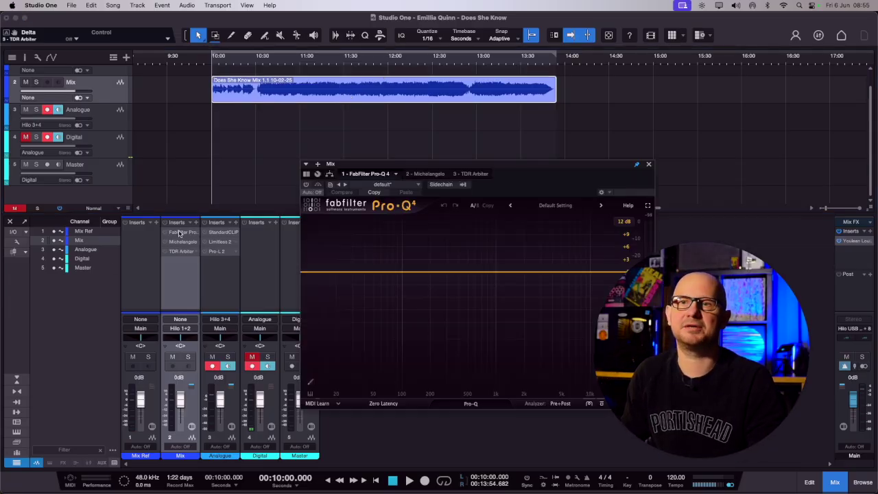
pyautogui.moveTo(533, 166); pyautogui.dragTo(552, 215)
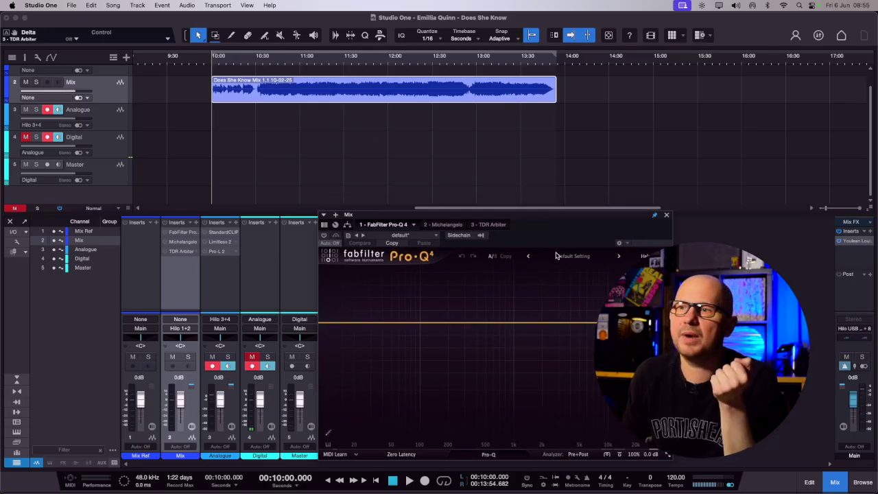
pyautogui.click(273, 63)
pyautogui.press('space')
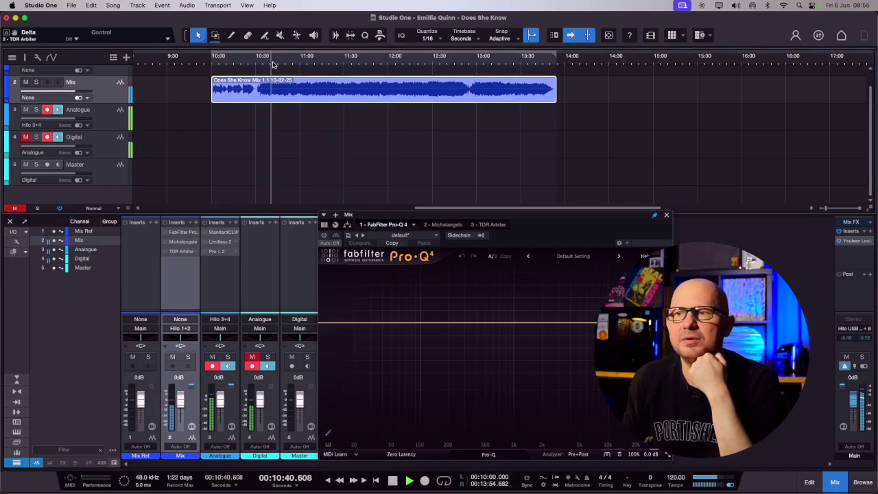
pyautogui.click(324, 234)
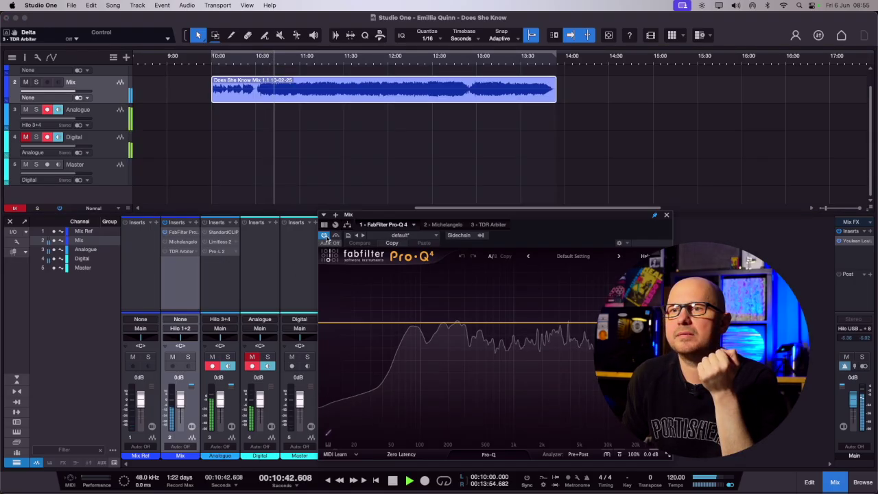
# Step: Try a bell boost of about 6 dB around 275 Hz in Pro-Q 4, stop playback and close the plug-in
pyautogui.click(444, 310)
pyautogui.moveTo(444, 310); pyautogui.dragTo(508, 315)
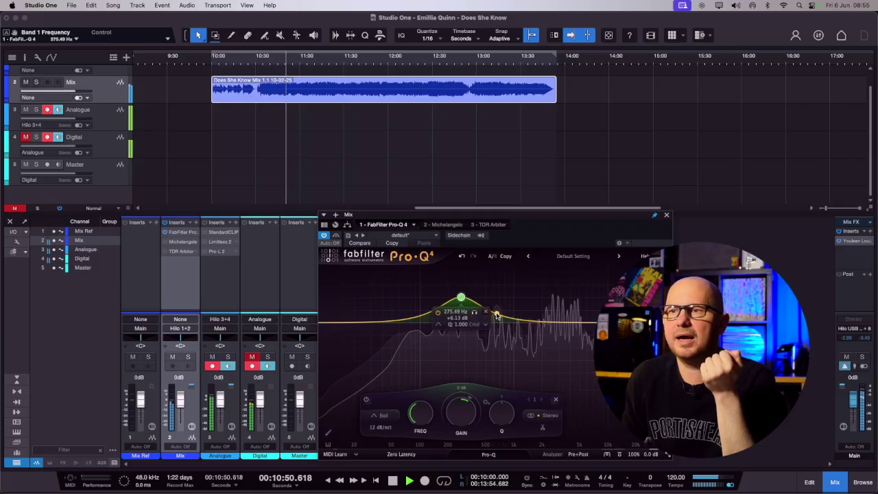
pyautogui.click(520, 313)
pyautogui.press('space')
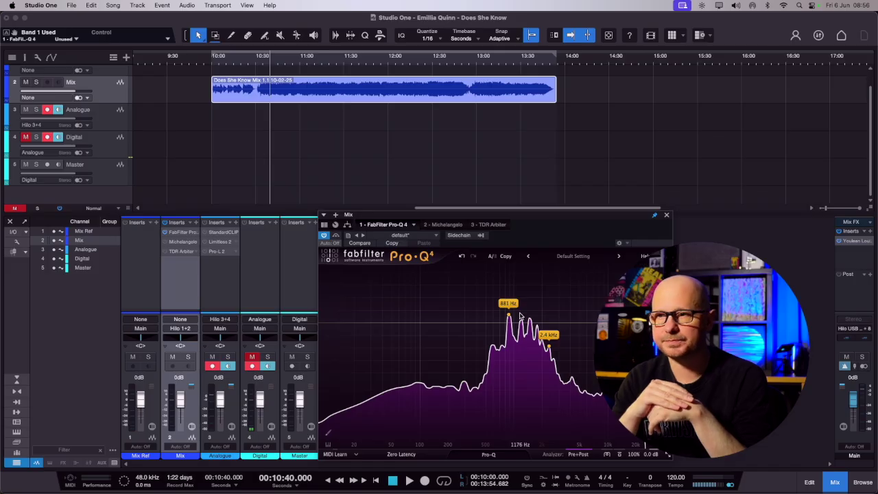
pyautogui.click(666, 216)
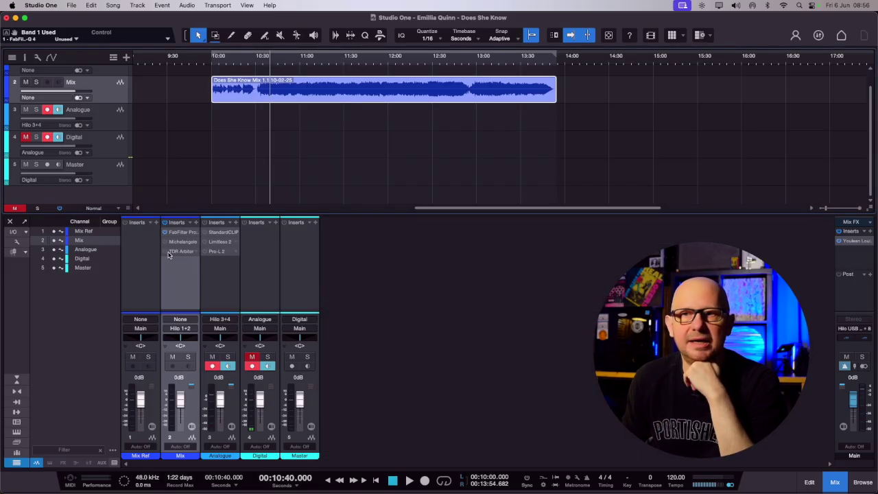
# Step: Place TDR Arbiter before Michelangelo in the Mix channel's inserts, enable it and open its editor
pyautogui.moveTo(175, 251); pyautogui.dragTo(184, 242)
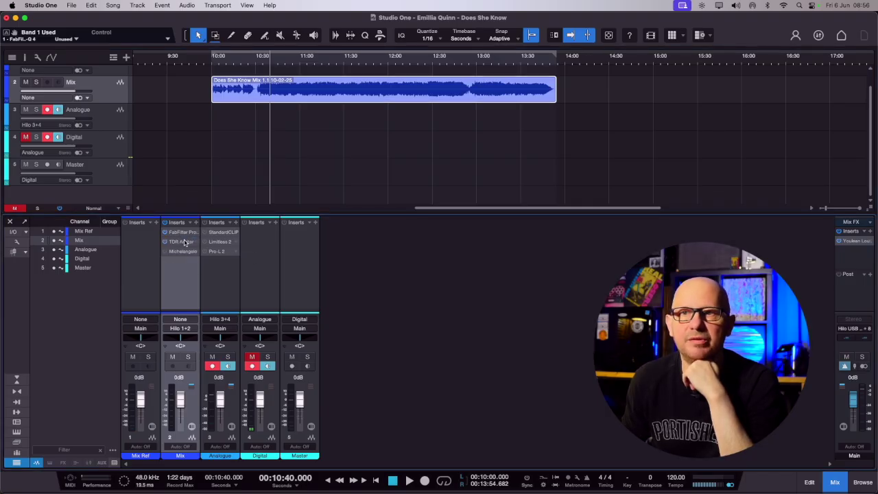
pyautogui.doubleClick(184, 242)
pyautogui.moveTo(476, 187); pyautogui.dragTo(585, 180)
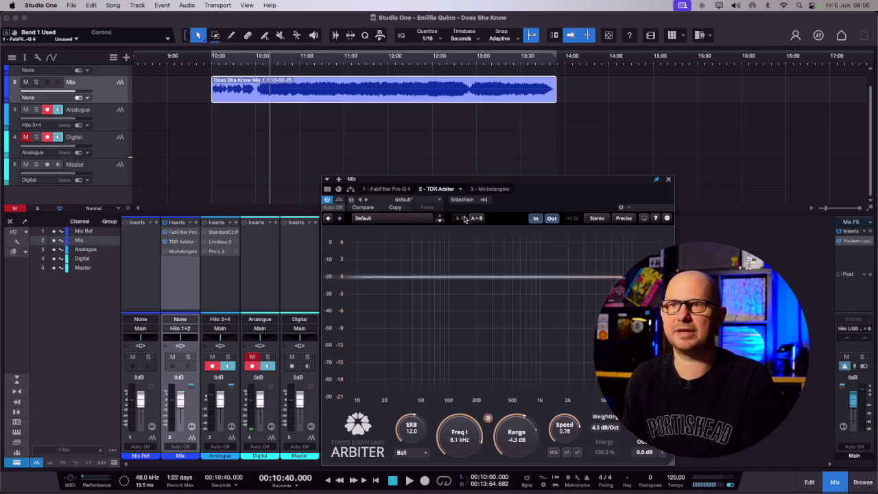
# Step: Audition TDR Arbiter's processing and its Delta signal from the start of the mix clip, then close the plug-in
pyautogui.scroll(2, 231, 73)
pyautogui.scroll(1, 230, 72)
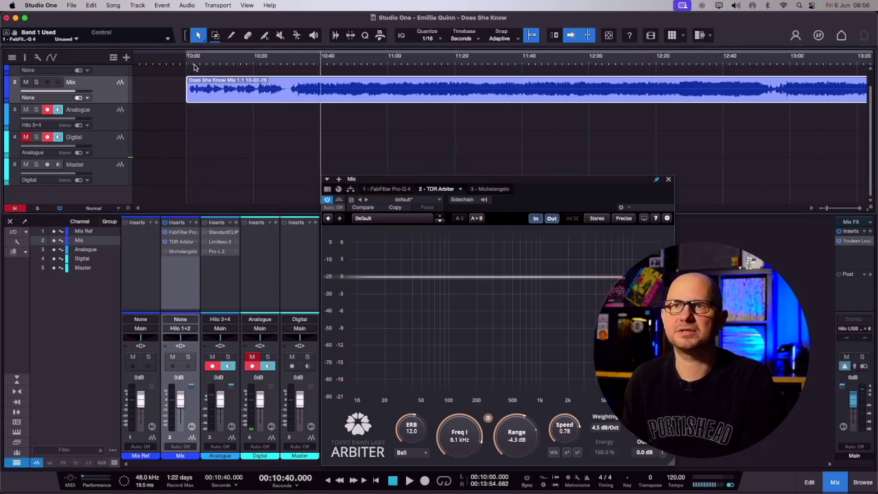
pyautogui.click(191, 64)
pyautogui.press('space')
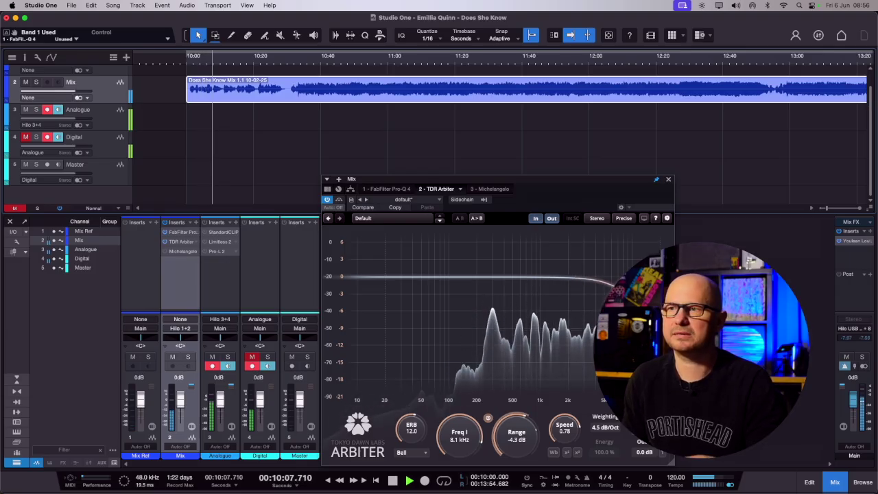
pyautogui.press('space')
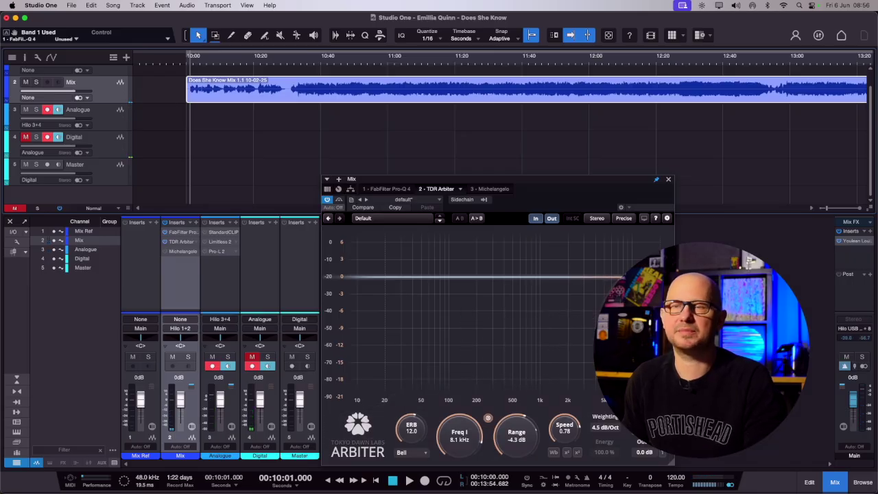
pyautogui.press('space')
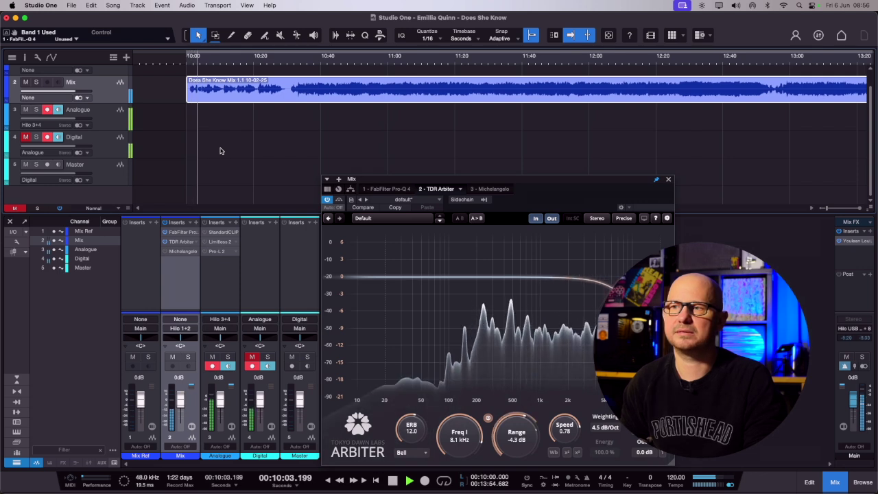
pyautogui.press('space')
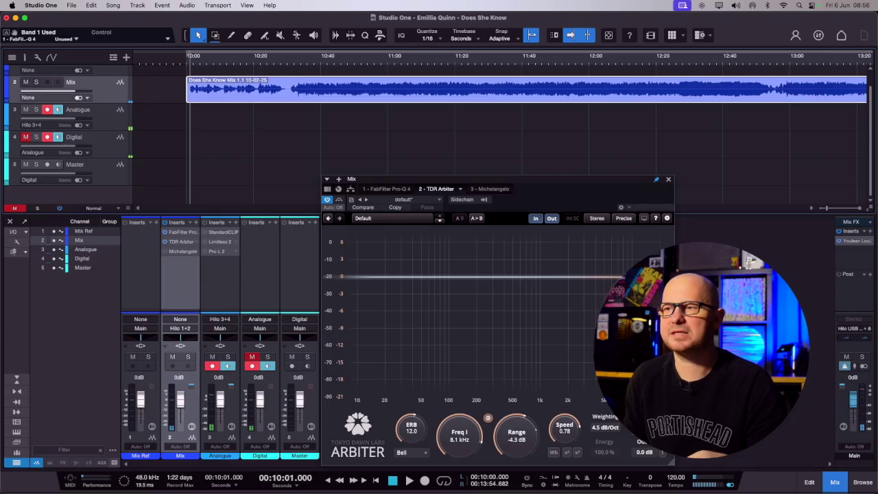
pyautogui.press('space')
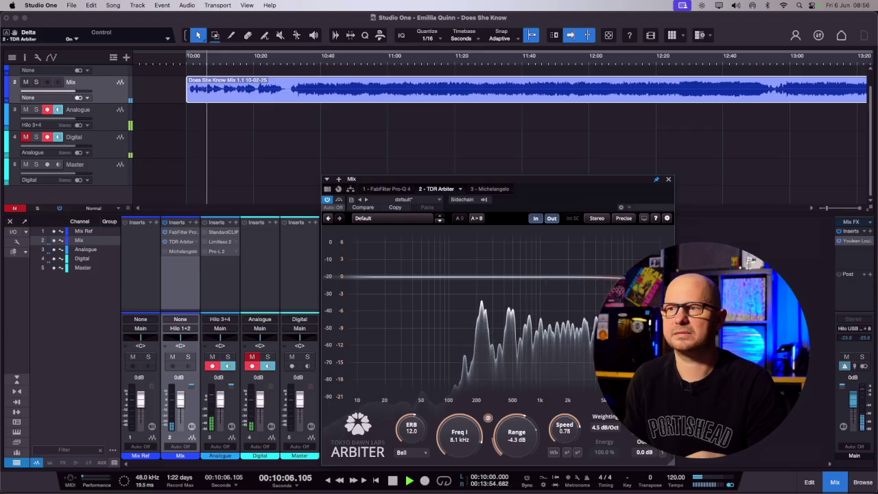
pyautogui.press('space')
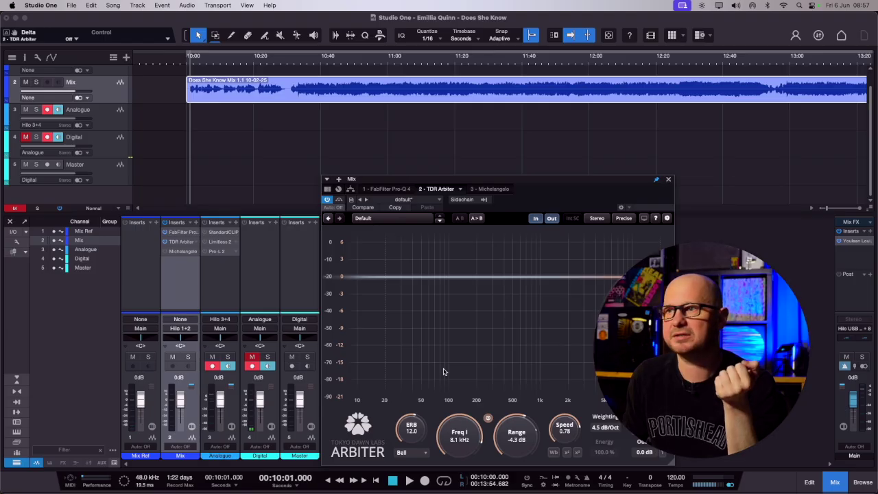
pyautogui.click(669, 181)
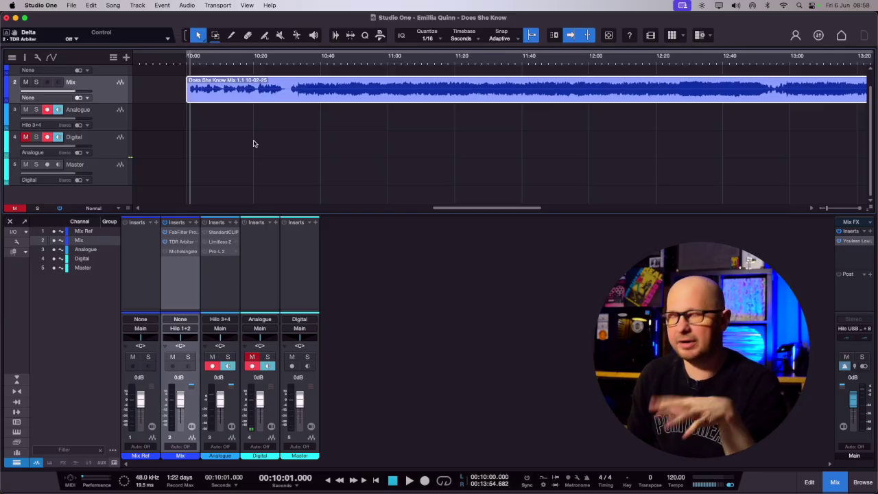
# Step: Open and enable Michelangelo on the Mix channel, review its tone knobs and set High to 5.40
pyautogui.click(183, 252)
pyautogui.moveTo(540, 124); pyautogui.dragTo(497, 138)
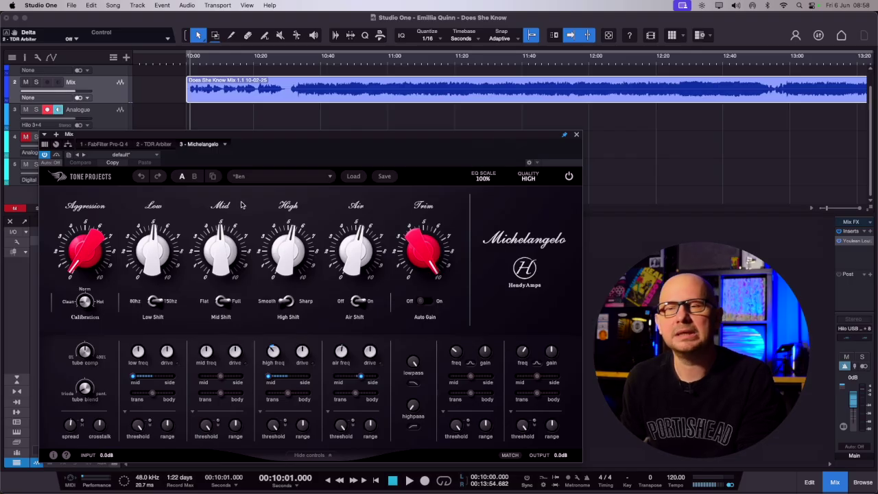
pyautogui.moveTo(176, 254)
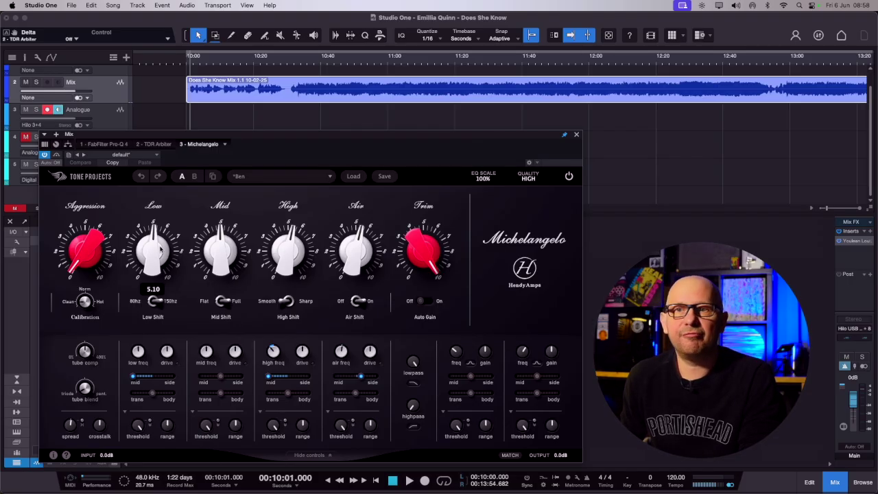
pyautogui.moveTo(81, 260)
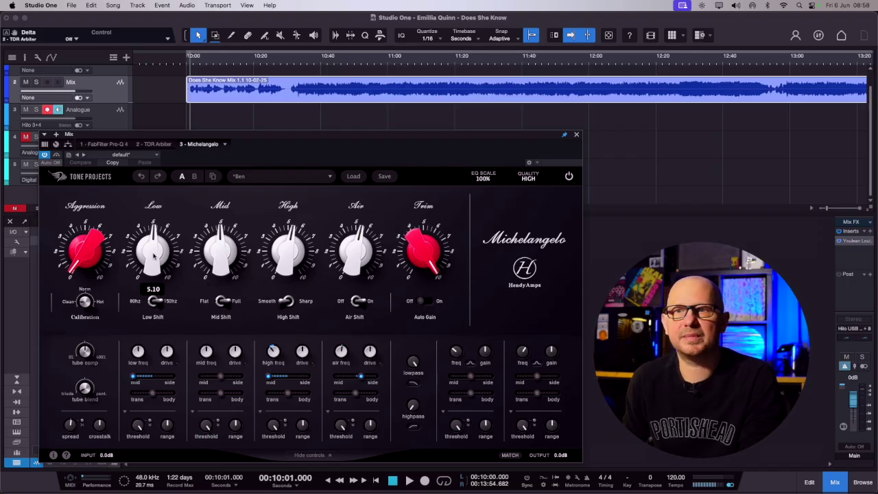
pyautogui.moveTo(286, 257)
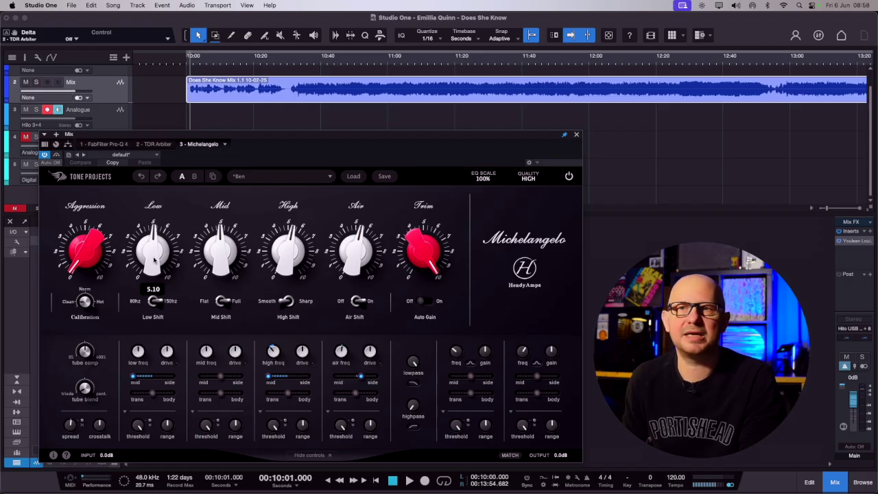
pyautogui.scroll(1, 284, 255)
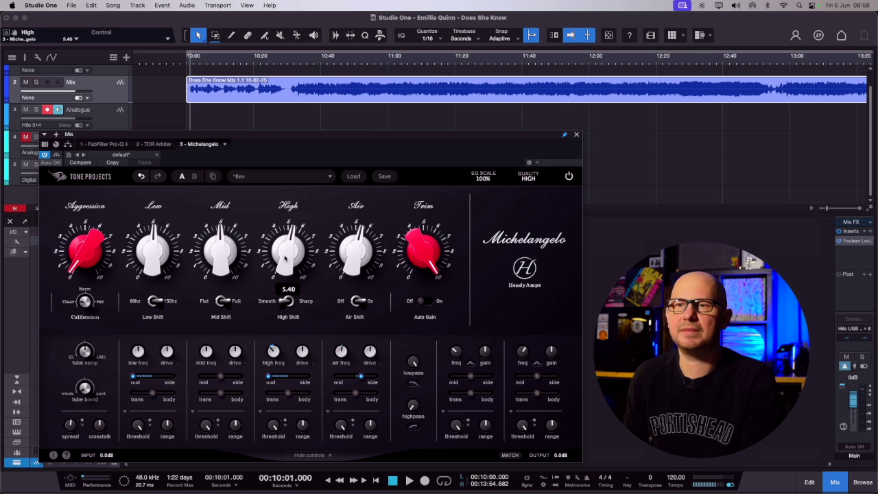
pyautogui.moveTo(357, 258)
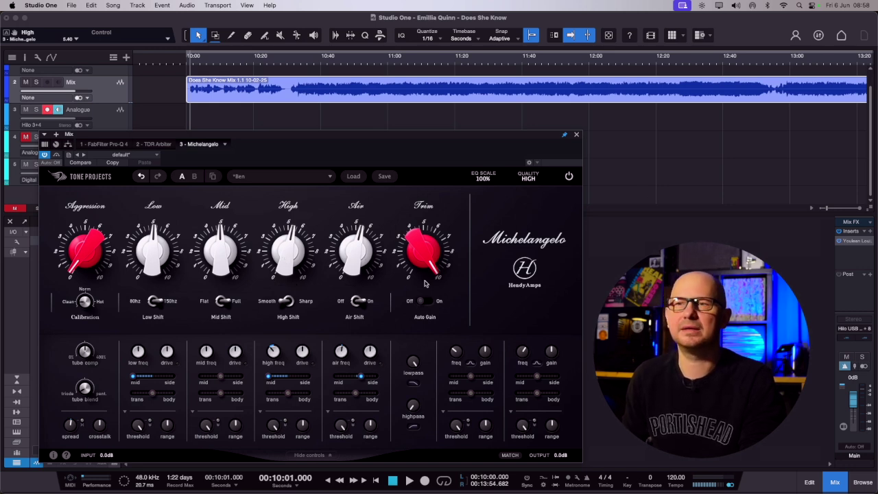
# Step: Set the playback position to 10:37, bypass Michelangelo and start playback to hear the mix without it
pyautogui.moveTo(500, 141); pyautogui.dragTo(604, 146)
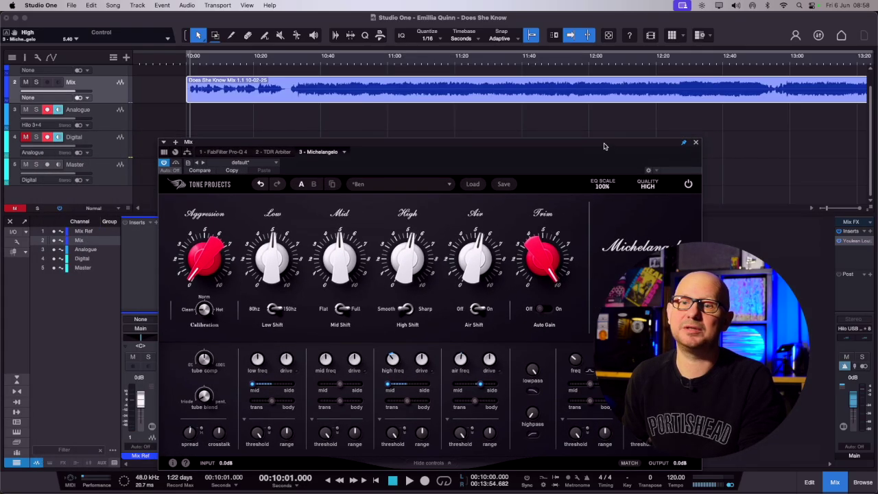
pyautogui.click(311, 63)
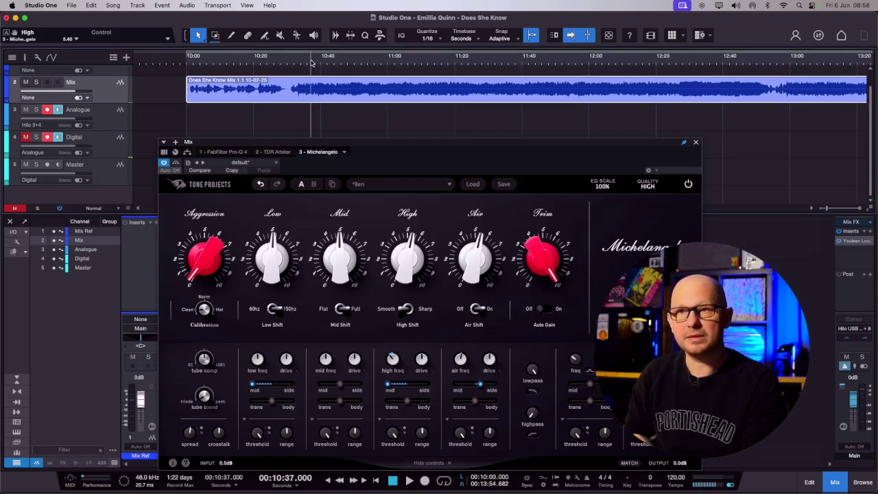
pyautogui.click(688, 185)
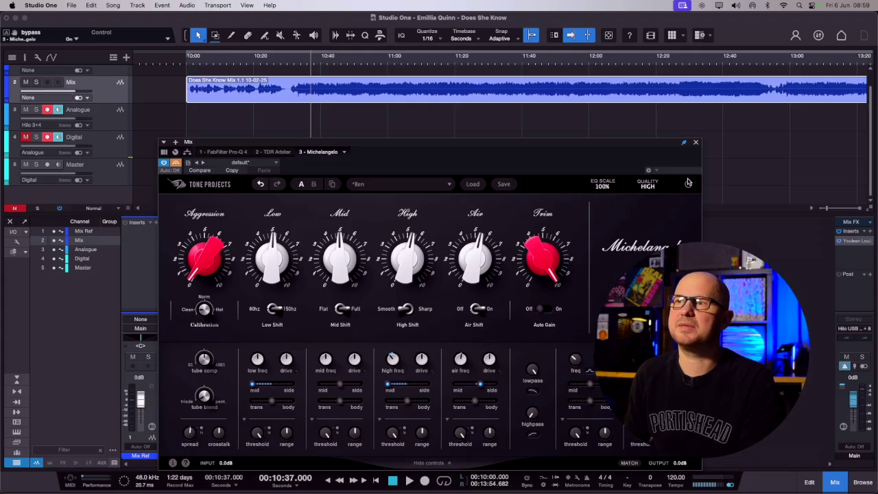
pyautogui.press('space')
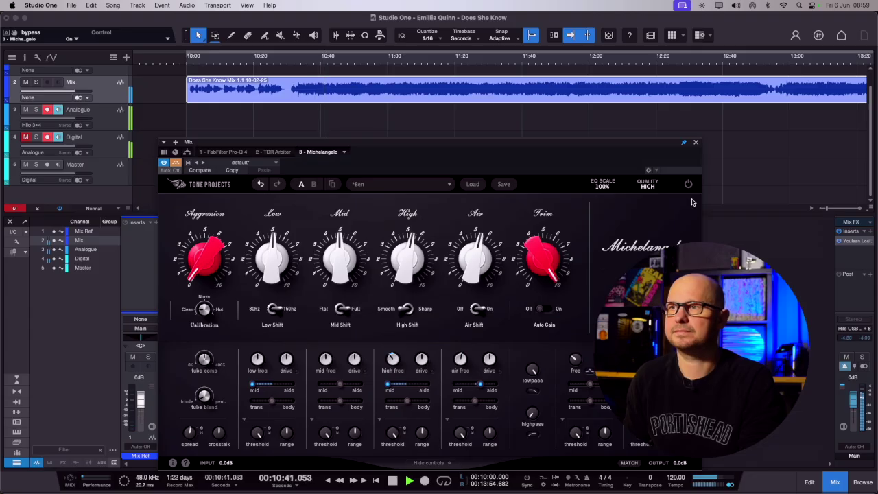
# Step: Compare the mix with Michelangelo engaged and bypassed during playback, then stop, leave it enabled and close the plug-in
pyautogui.click(688, 184)
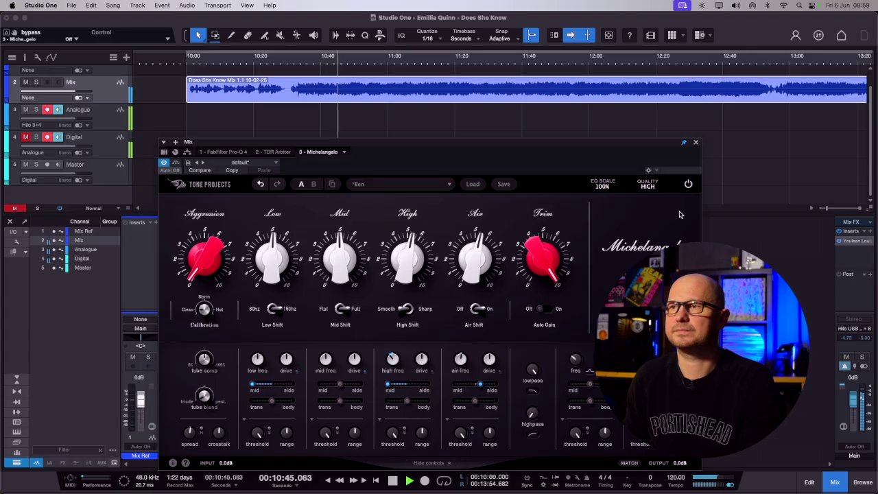
pyautogui.click(688, 183)
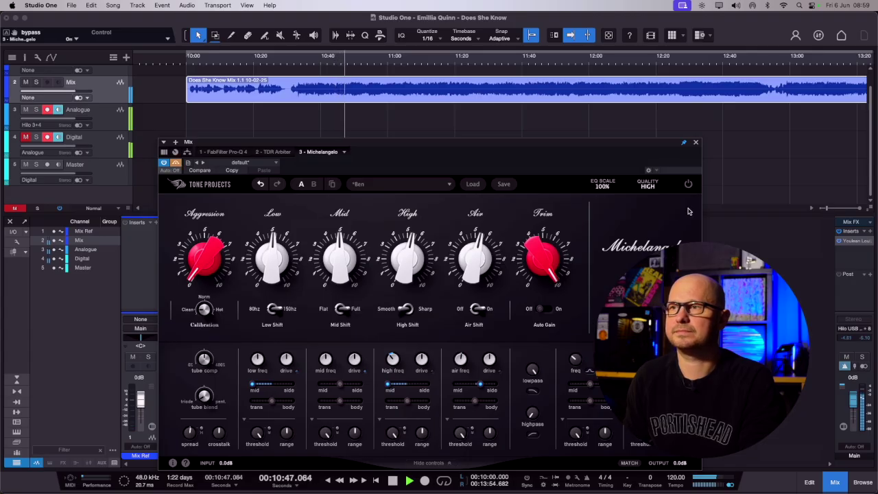
pyautogui.click(688, 185)
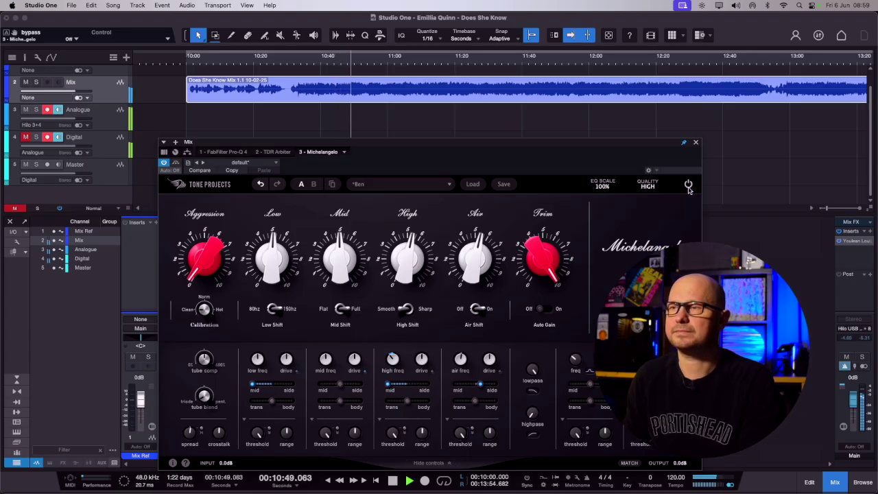
pyautogui.click(689, 186)
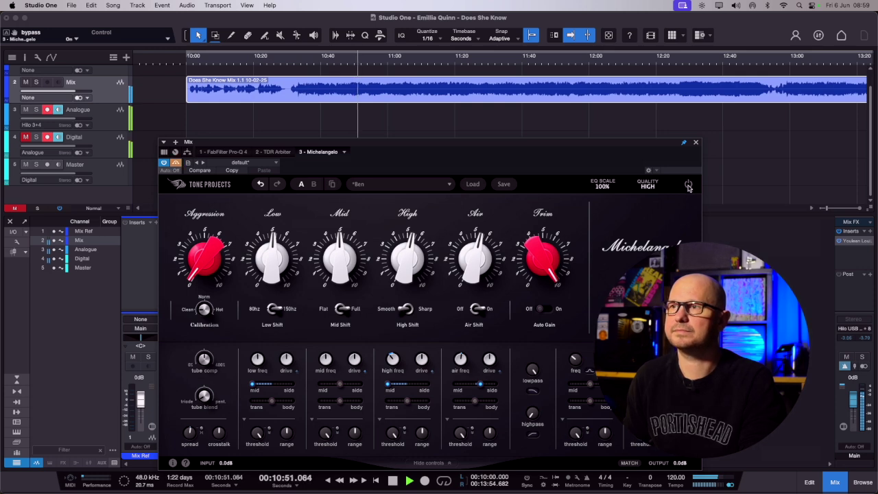
pyautogui.press('space')
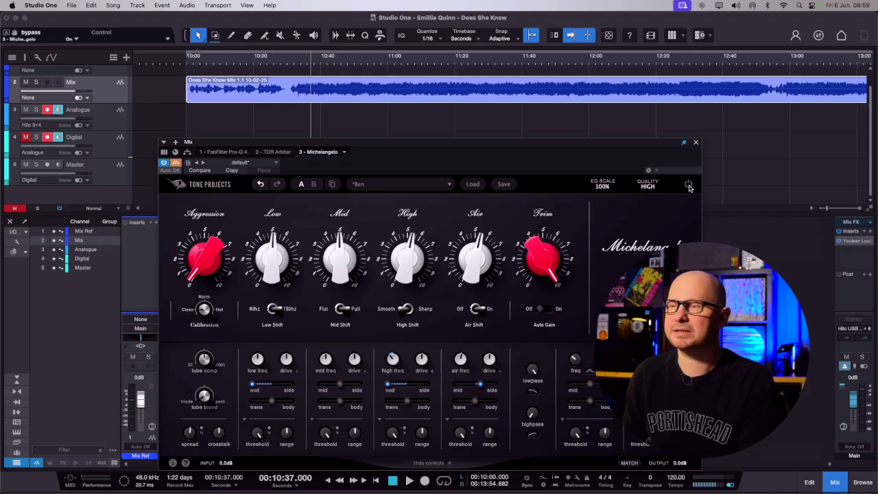
pyautogui.click(689, 186)
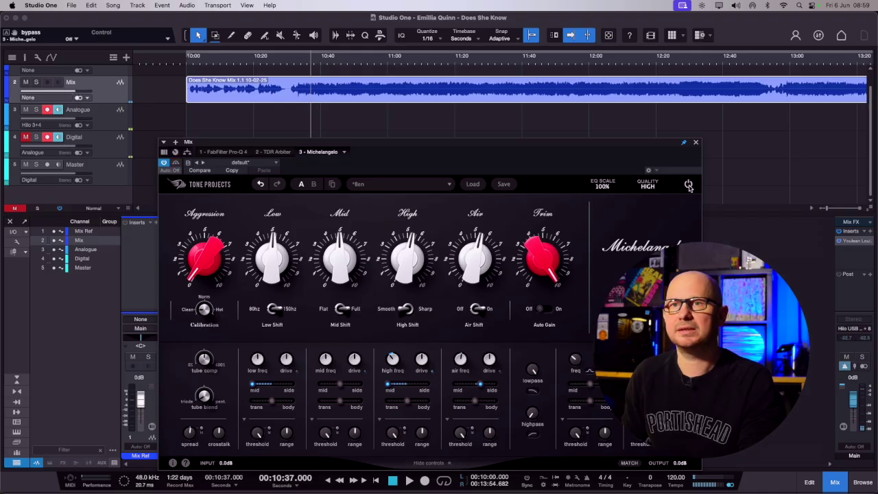
pyautogui.click(695, 144)
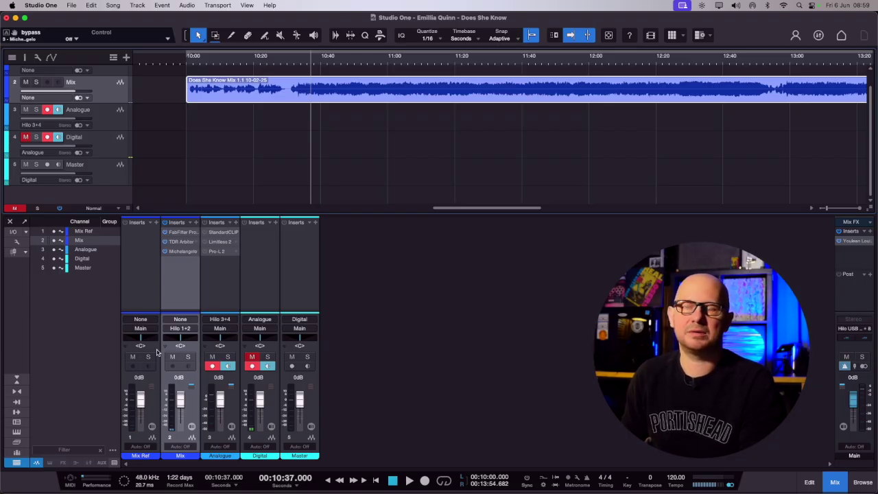
pyautogui.moveTo(411, 477)
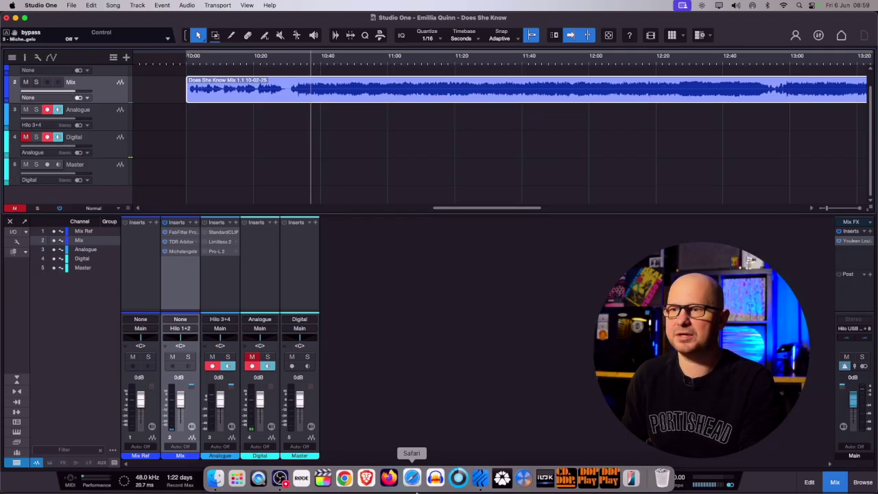
pyautogui.click(280, 478)
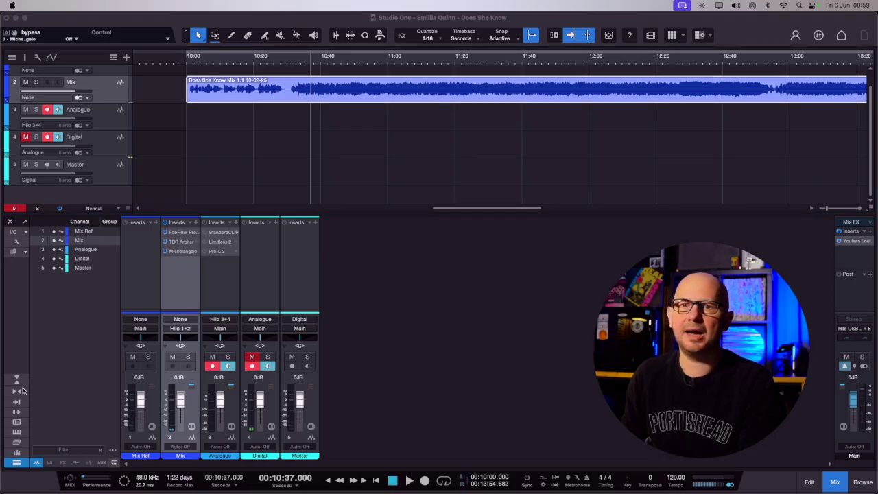
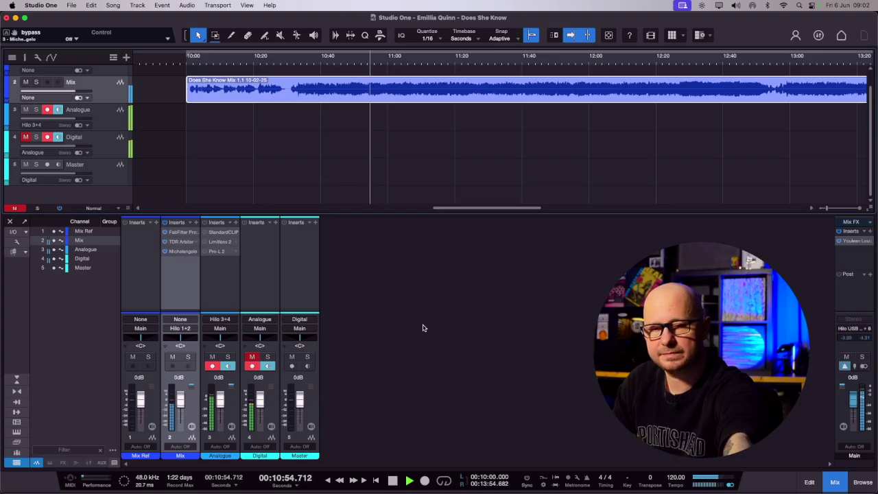
# Step: Audition the processed mix from 10:37 through the Analogue channel, then stop playback
pyautogui.press('space')
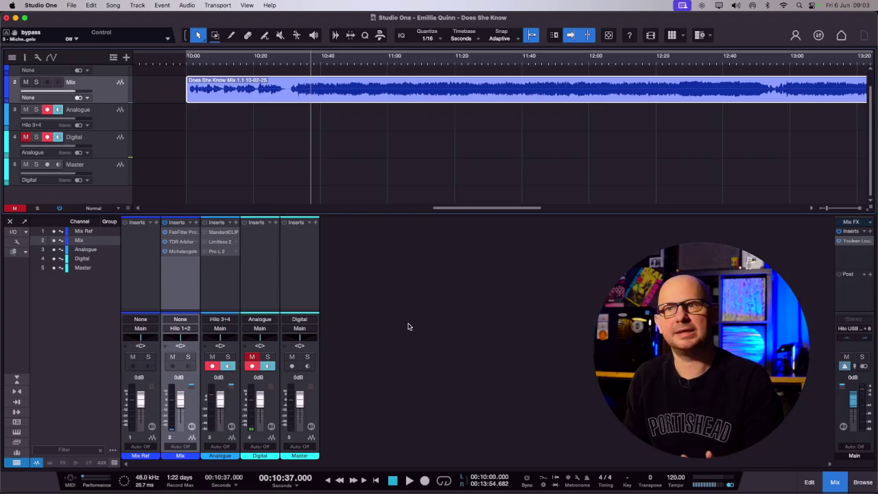
pyautogui.moveTo(425, 479)
pyautogui.click(283, 478)
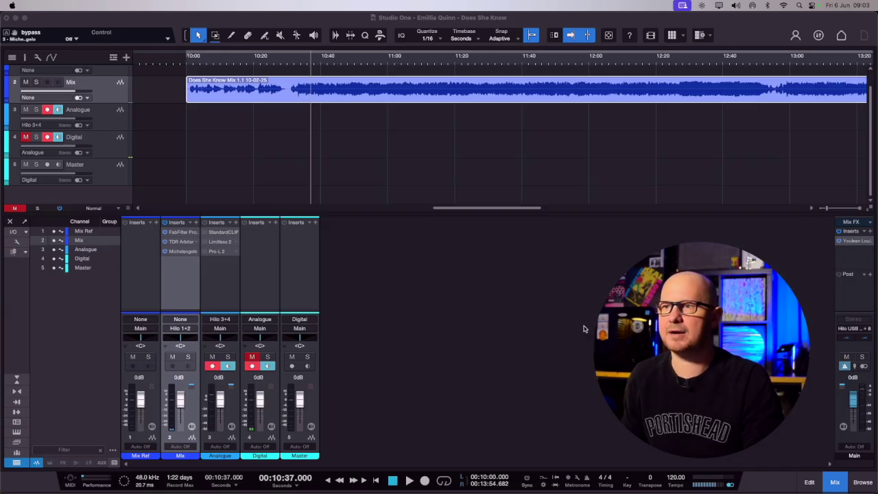
pyautogui.press('super+Tab')
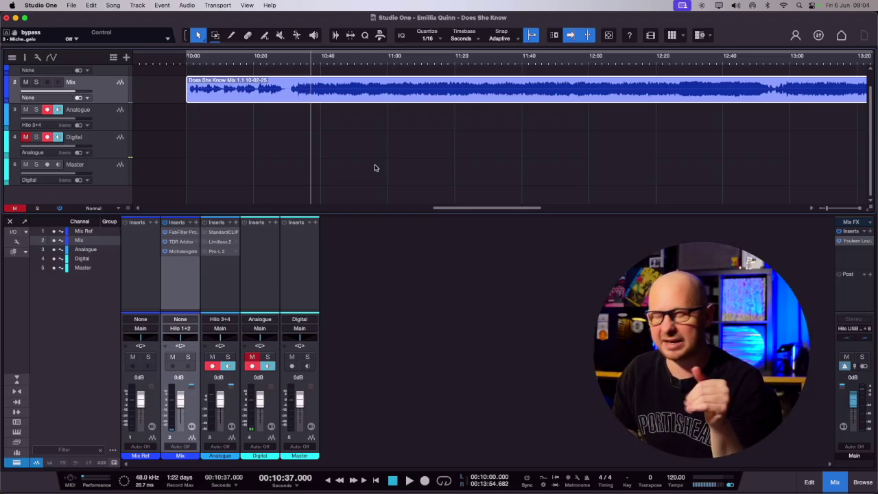
pyautogui.press('space')
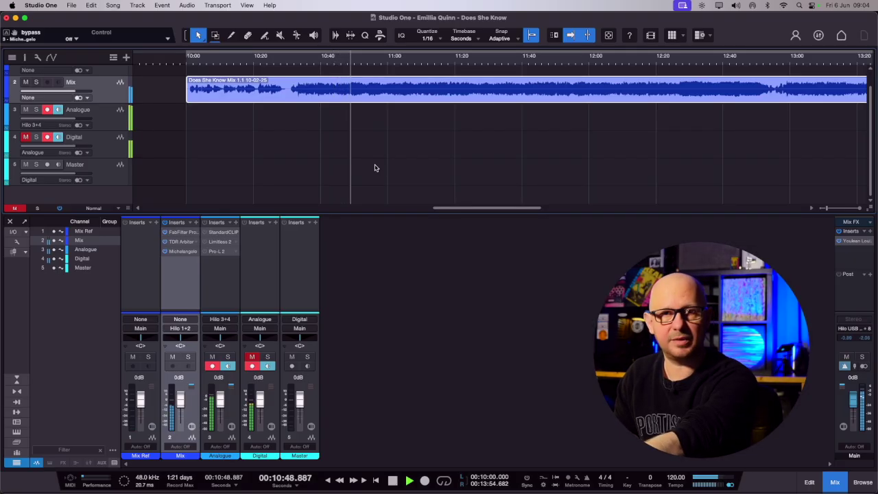
pyautogui.press('space')
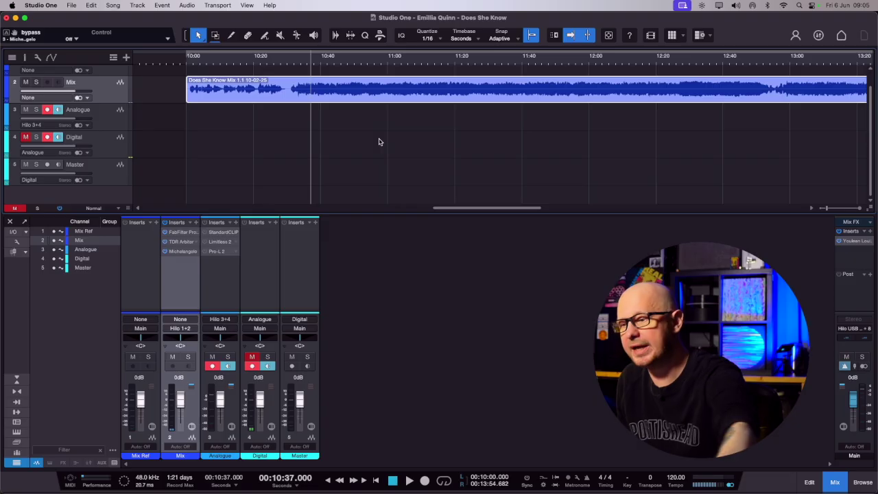
pyautogui.moveTo(356, 491)
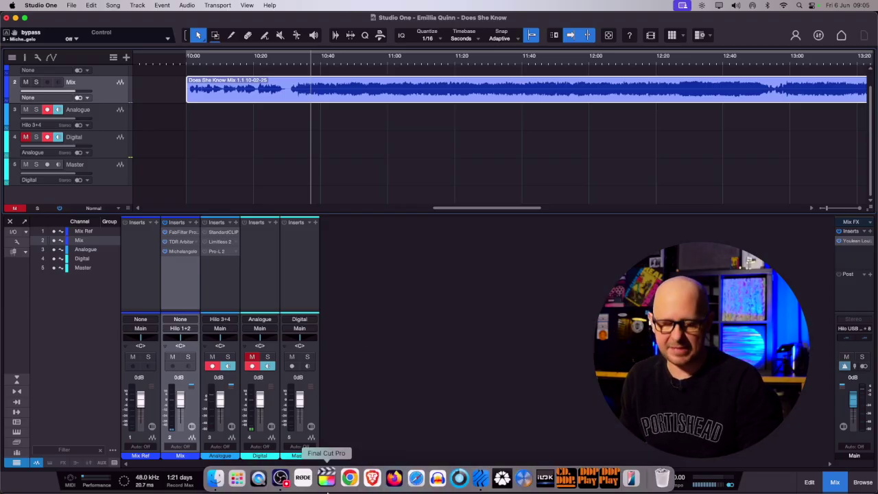
pyautogui.click(282, 480)
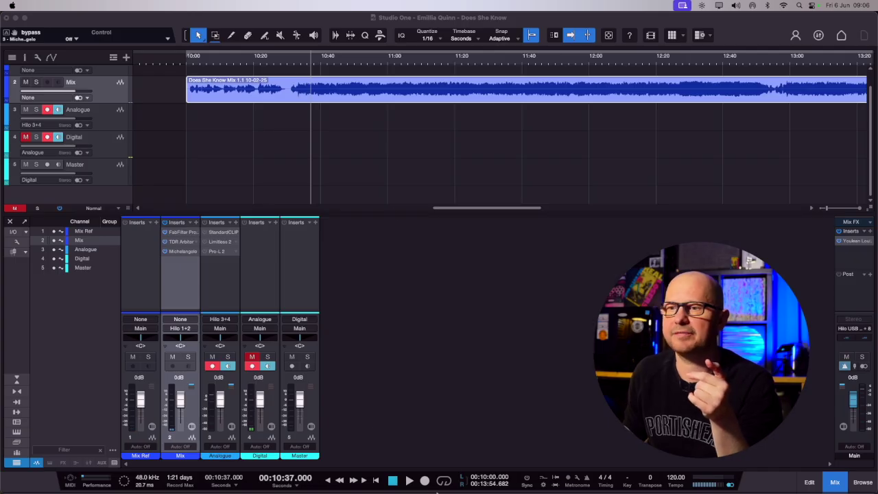
pyautogui.moveTo(450, 490)
pyautogui.click(453, 173)
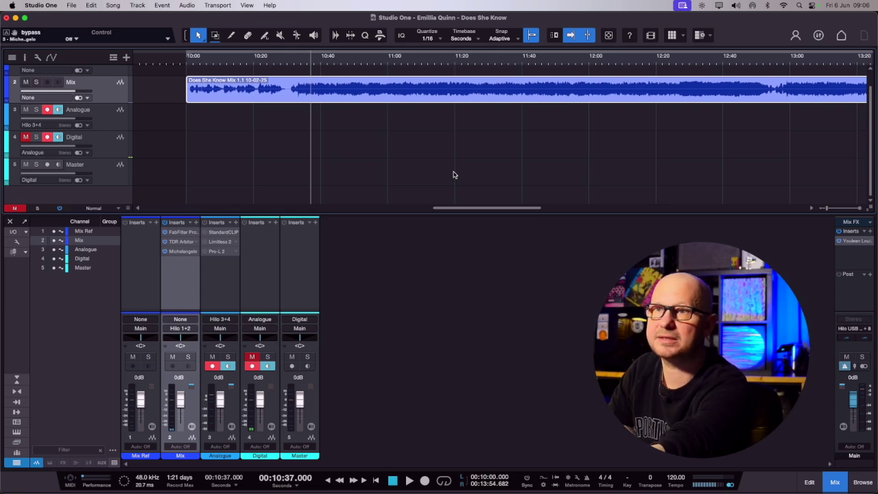
# Step: Play the passage from 10:37 three times through the Analogue channel, stopping after each listen
pyautogui.press('space')
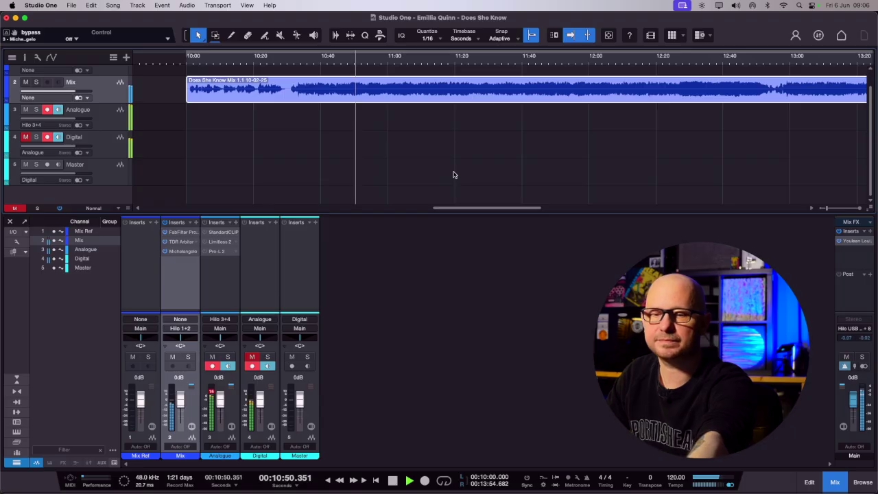
pyautogui.press('space')
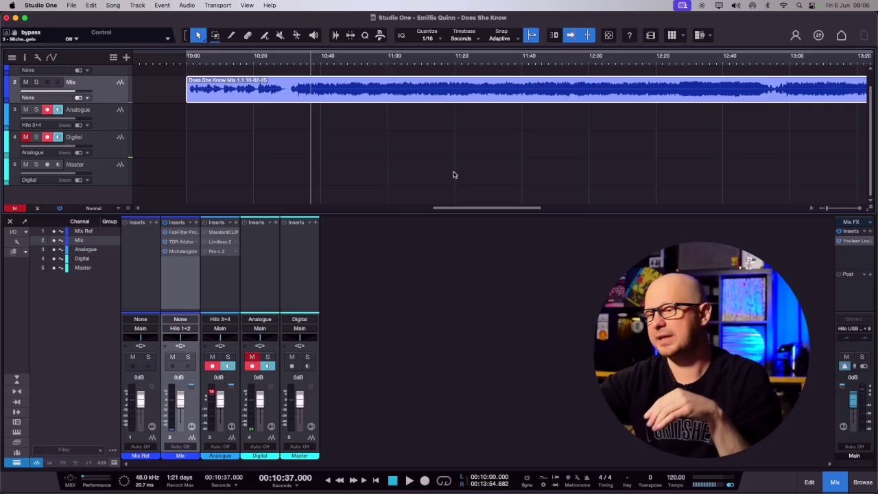
pyautogui.press('space')
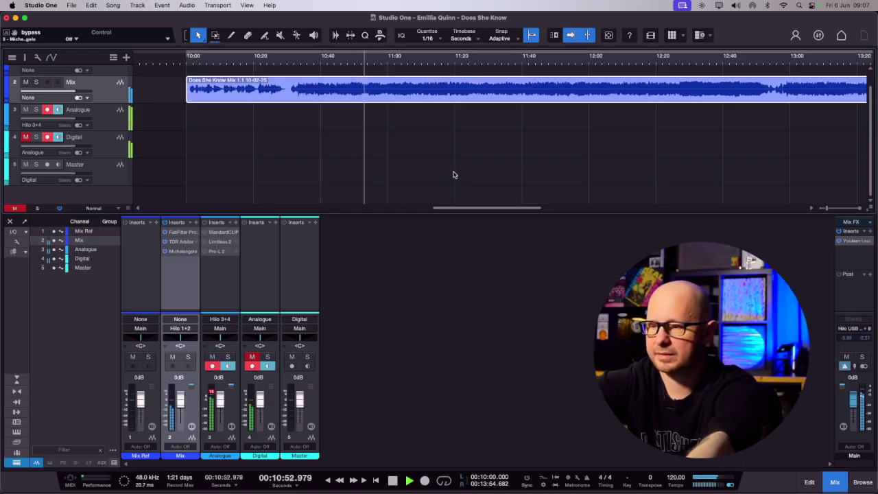
pyautogui.press('space')
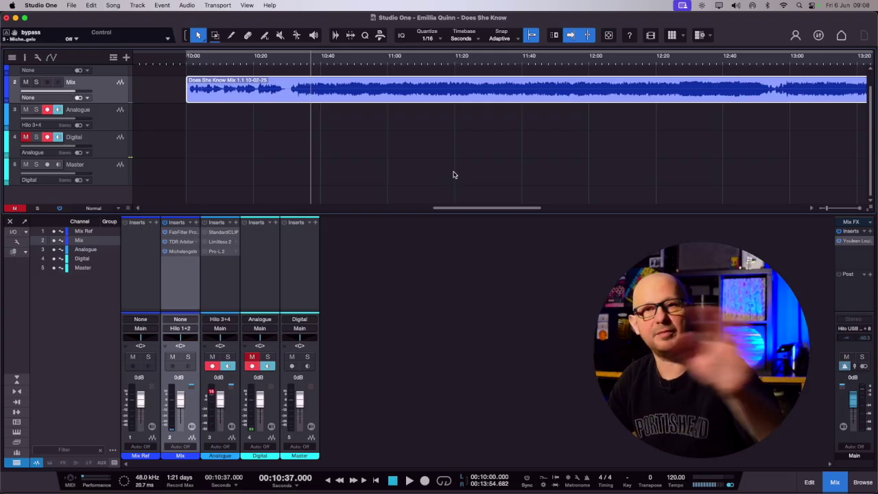
pyautogui.press('space')
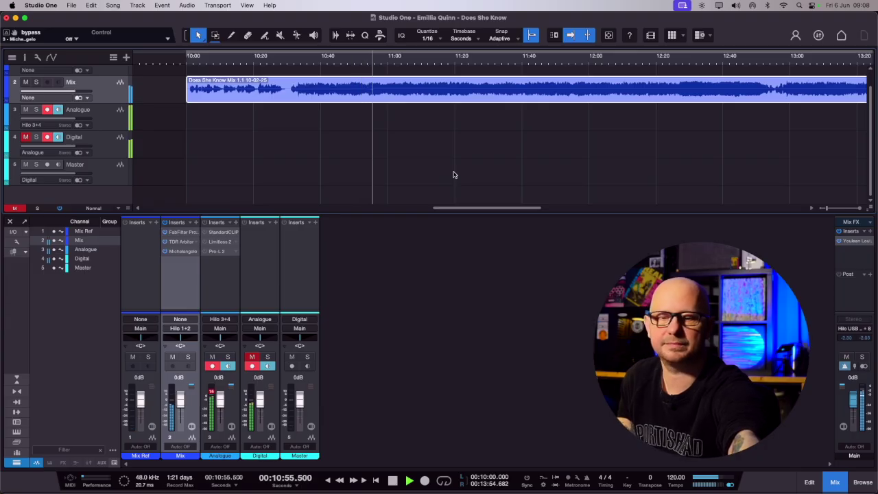
pyautogui.press('space')
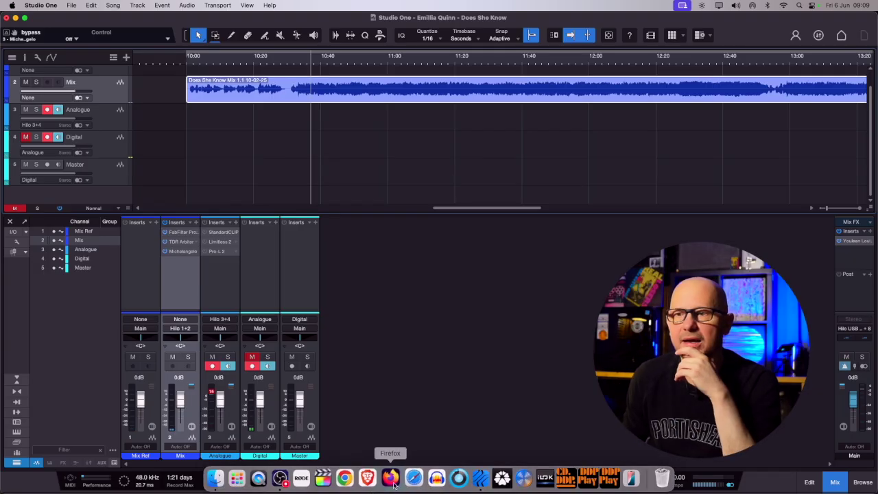
pyautogui.click(280, 478)
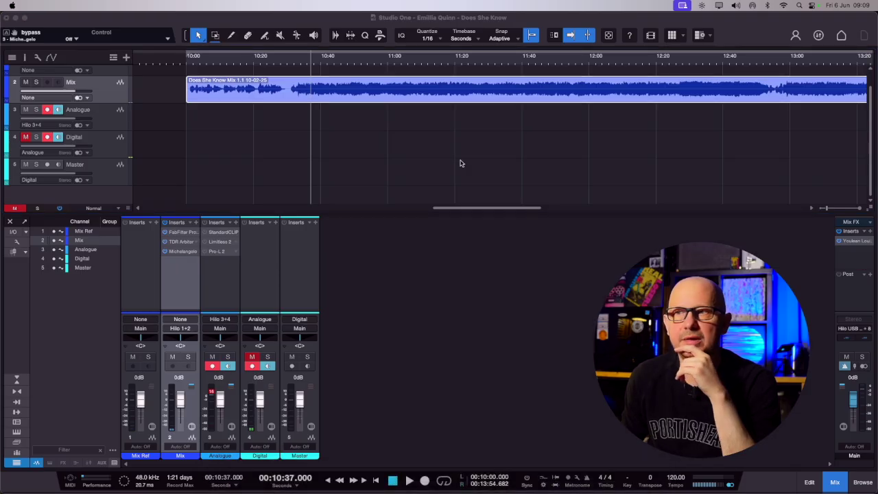
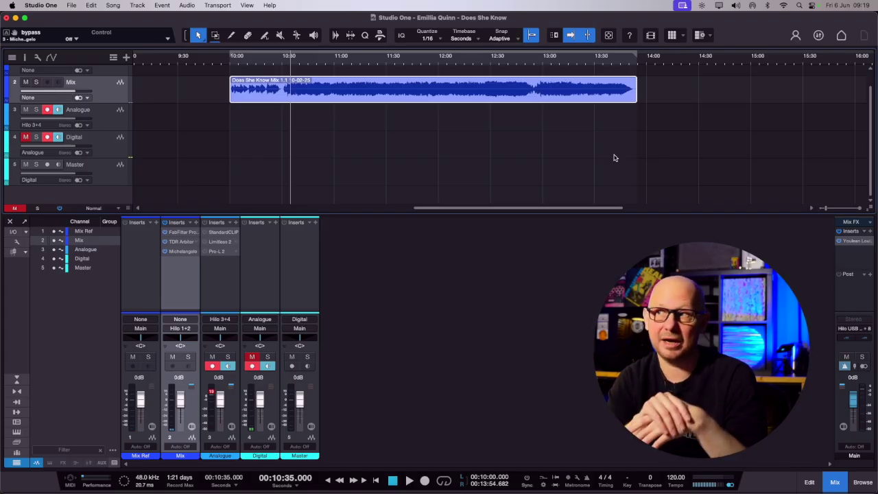
pyautogui.hscroll(5, 381, 151)
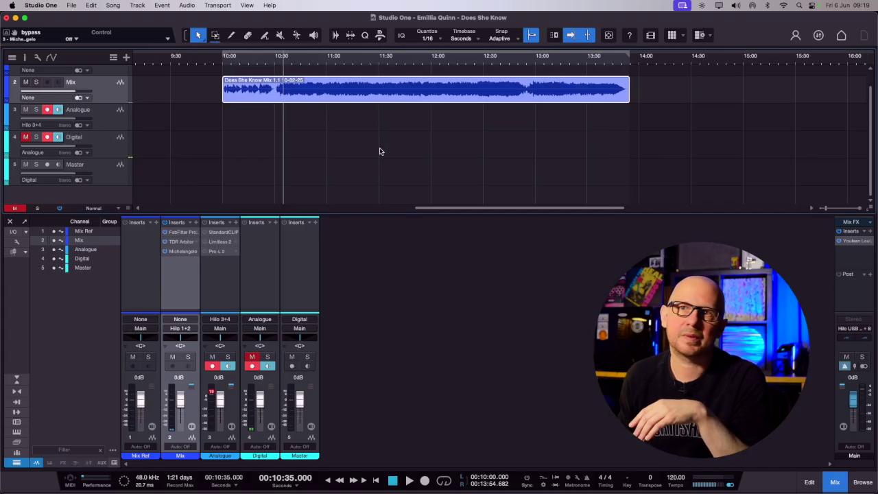
pyautogui.hscroll(-1, 381, 151)
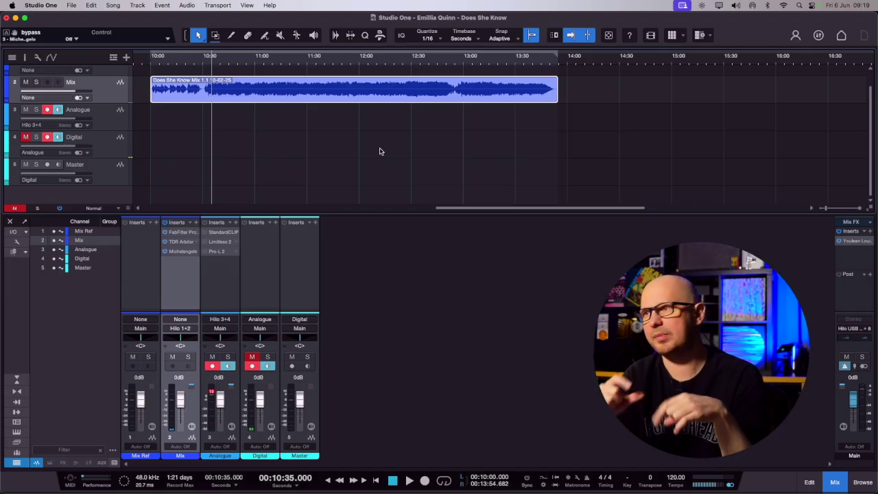
# Step: Open Youlean Loudness Meter 2 on the Main channel, and enable StandardCLIP on the Analogue channel with its editor clear of the meter
pyautogui.doubleClick(848, 245)
pyautogui.moveTo(796, 26)
pyautogui.mouseDown()
pyautogui.moveTo(775, 21)
pyautogui.moveTo(797, 21)
pyautogui.mouseUp()
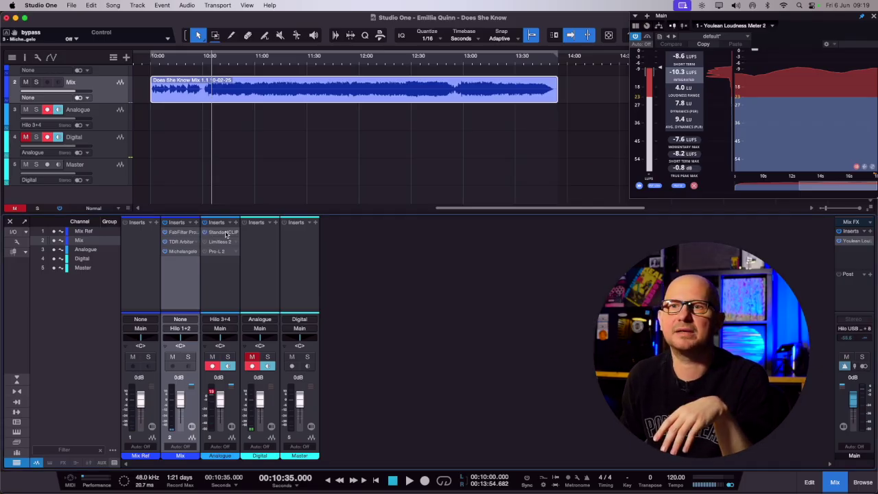
pyautogui.doubleClick(225, 235)
pyautogui.moveTo(518, 173); pyautogui.dragTo(293, 169)
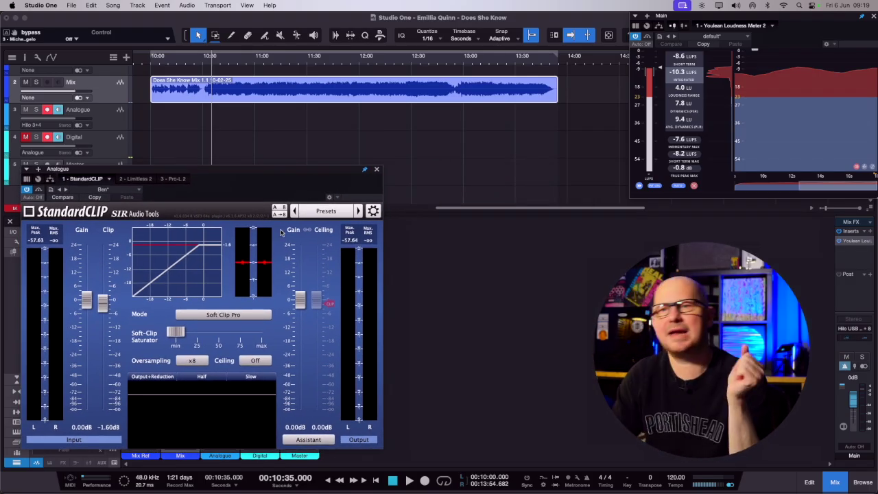
pyautogui.moveTo(176, 330)
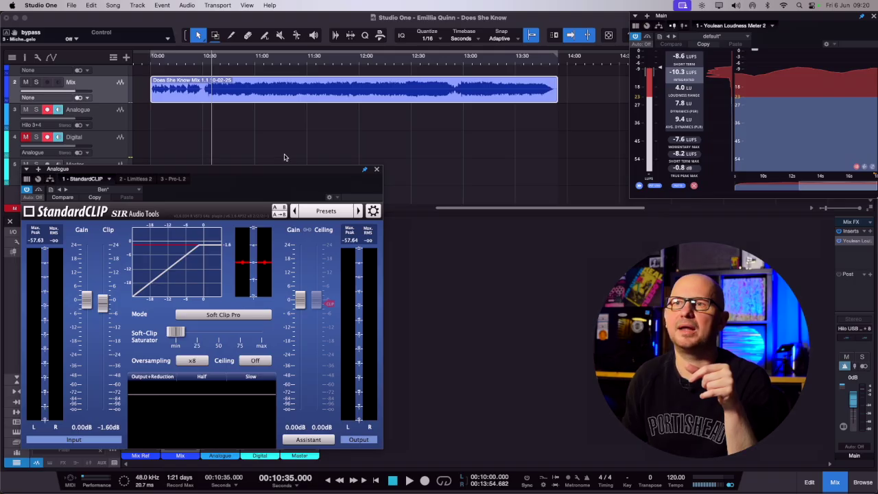
# Step: Play the mix from 12:20 through StandardCLIP while checking its clipping display and the loudness meter, then stop playback
pyautogui.scroll(-2, 389, 65)
pyautogui.scroll(-1, 389, 63)
pyautogui.click(389, 63)
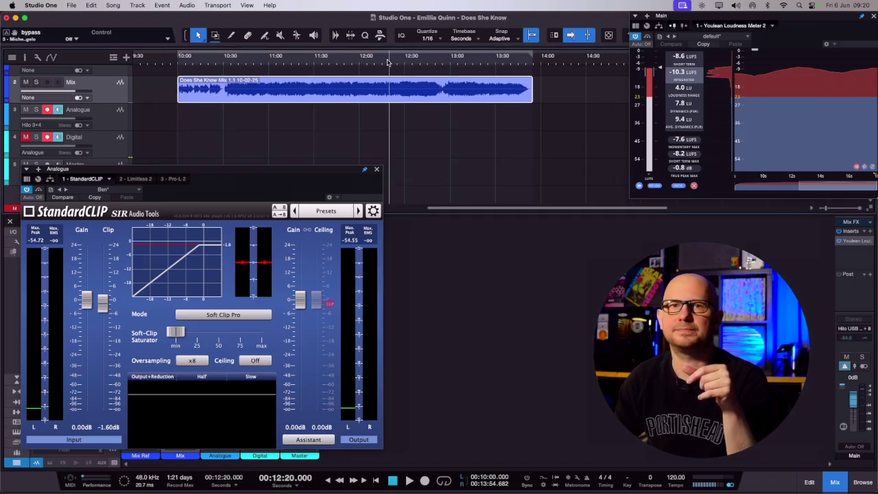
pyautogui.press('space')
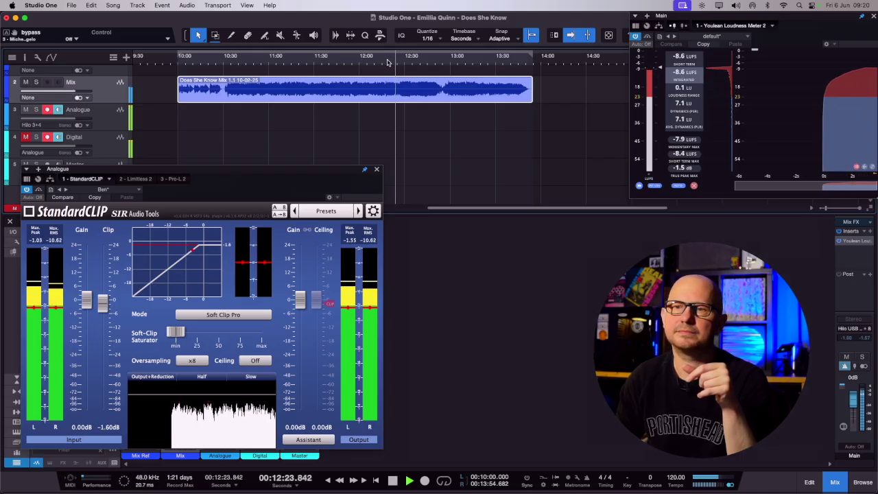
pyautogui.moveTo(103, 302)
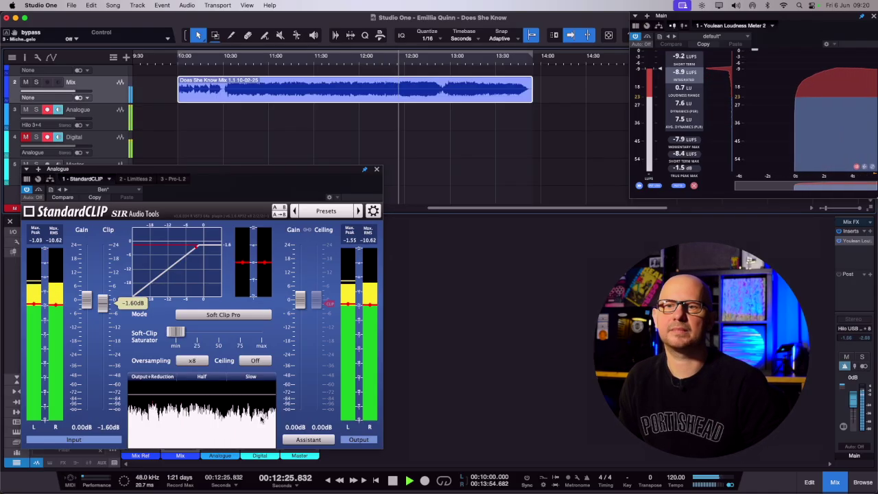
pyautogui.press('space')
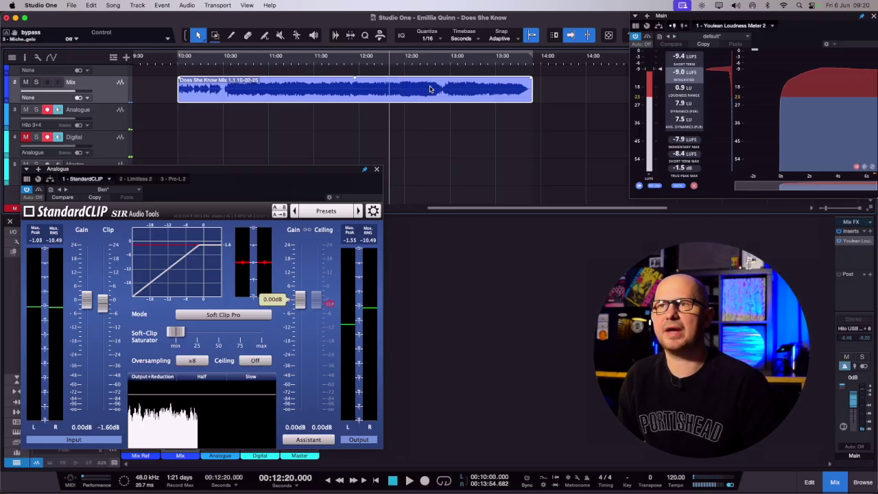
# Step: Check the clipped mix's loudness by playing the passages from 11:30 and from 12:25, stopping after each
pyautogui.click(315, 63)
pyautogui.press('space')
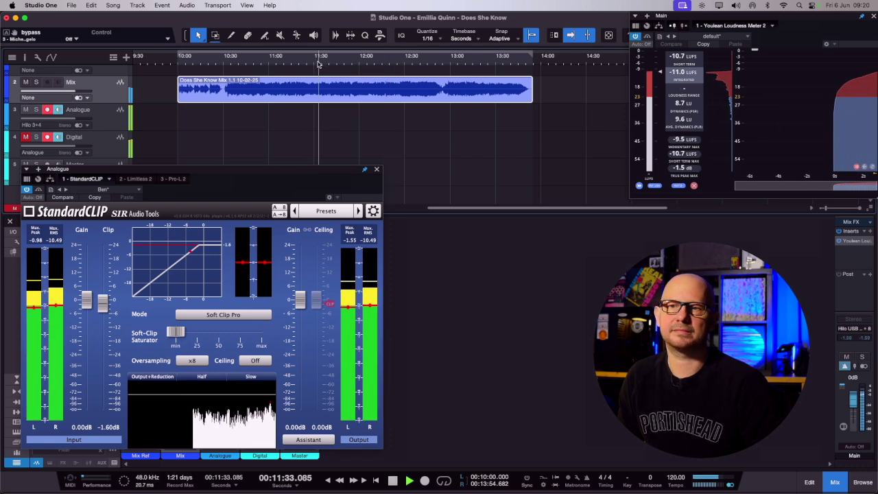
pyautogui.press('space')
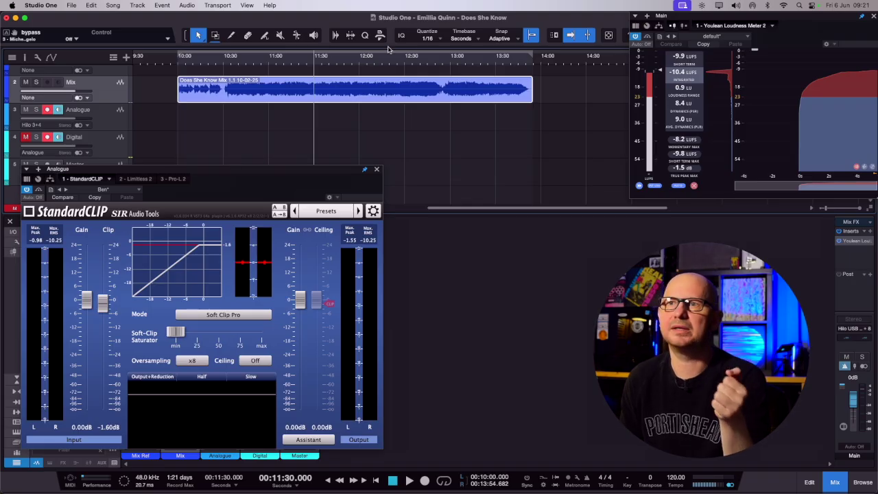
pyautogui.click(398, 63)
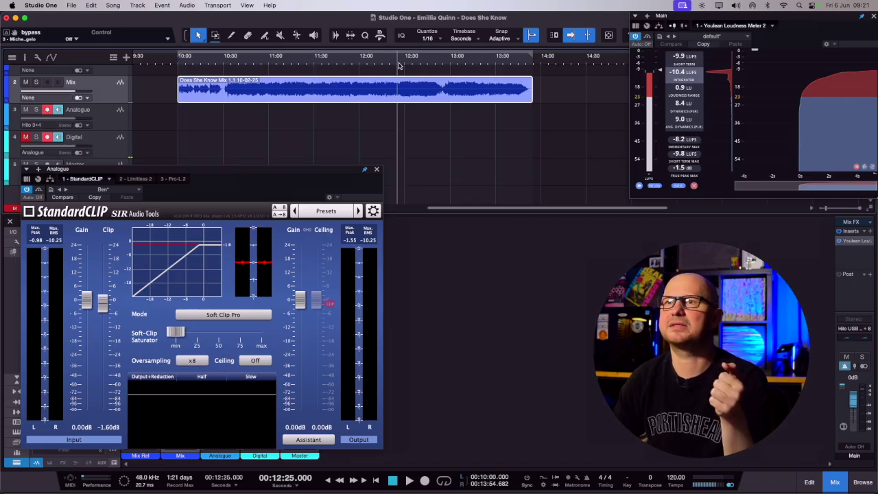
pyautogui.press('space')
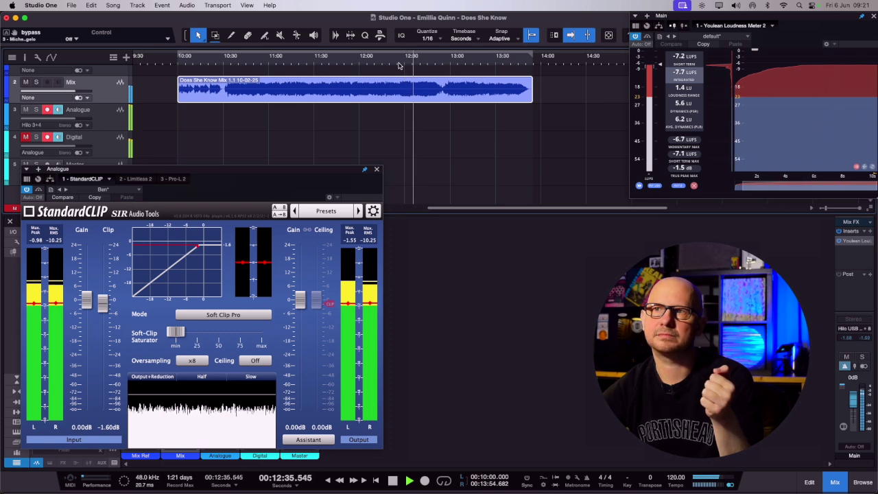
pyautogui.press('space')
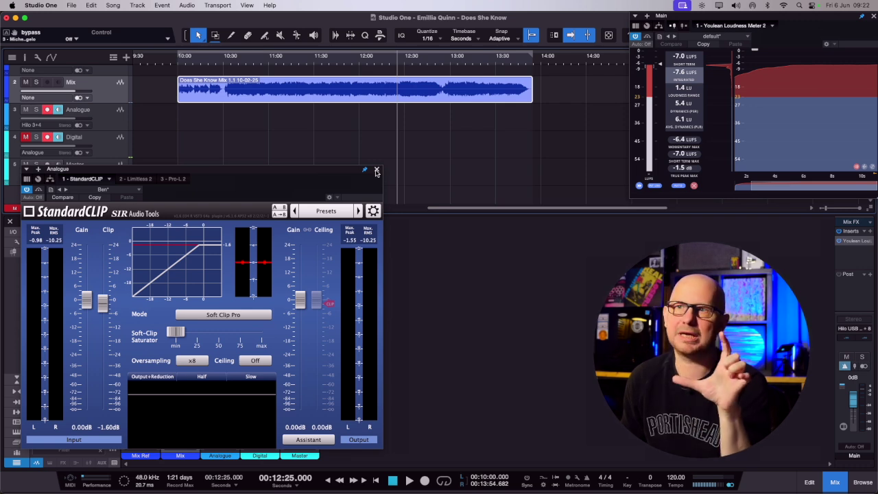
# Step: Close StandardCLIP, then enable Limitless 2 on the Analogue channel with its editor clear of the loudness meter
pyautogui.click(376, 171)
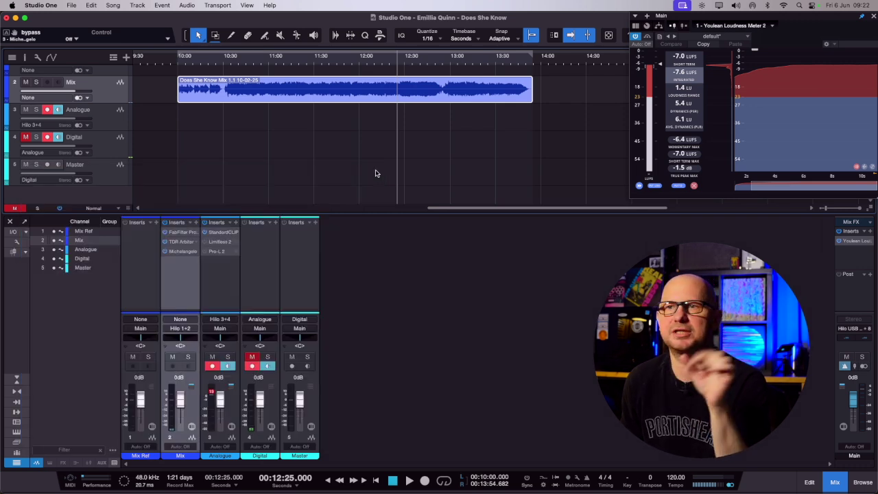
pyautogui.click(220, 244)
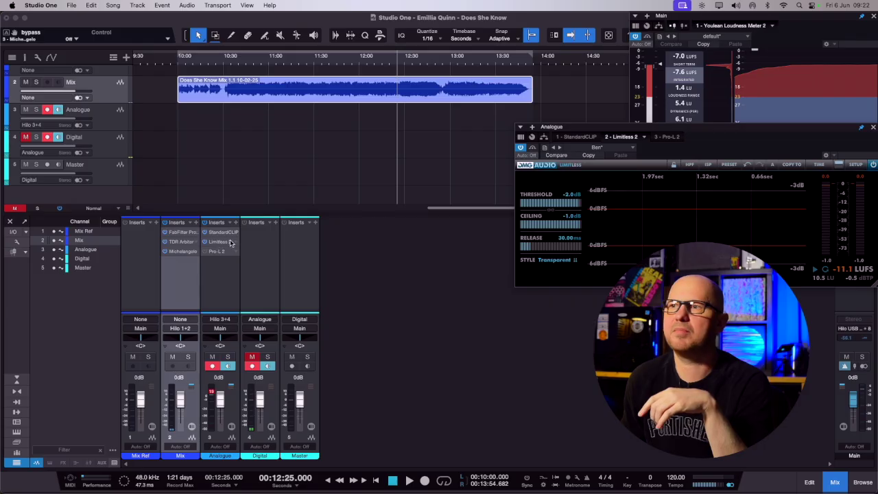
pyautogui.moveTo(822, 134); pyautogui.dragTo(599, 146)
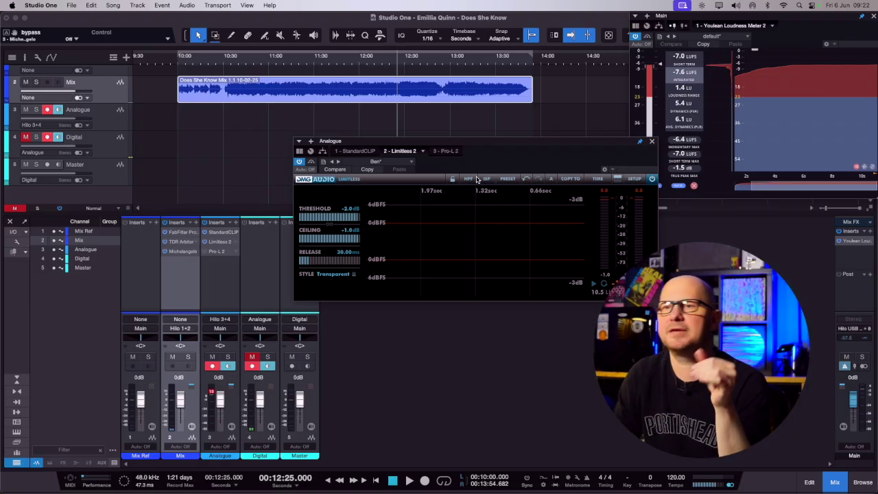
# Step: Audition the passage from 12:20 through Limitless 2 while watching the loudness meter, then stop playback
pyautogui.click(388, 61)
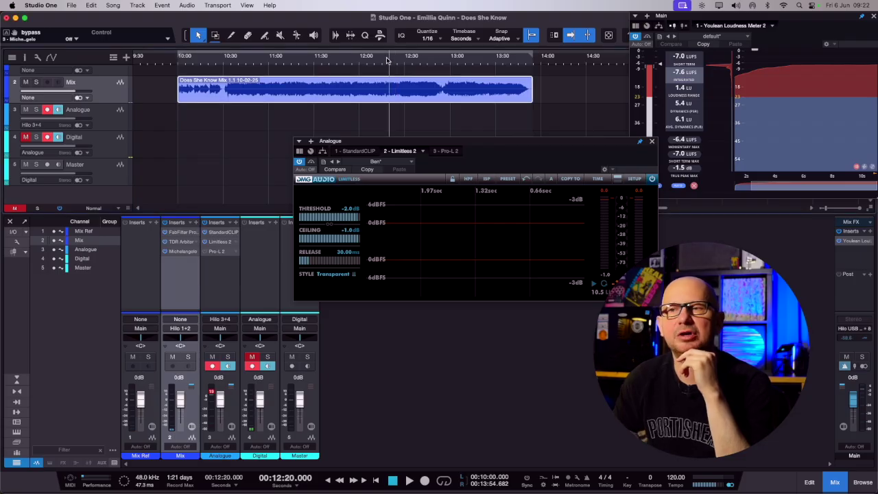
pyautogui.press('space')
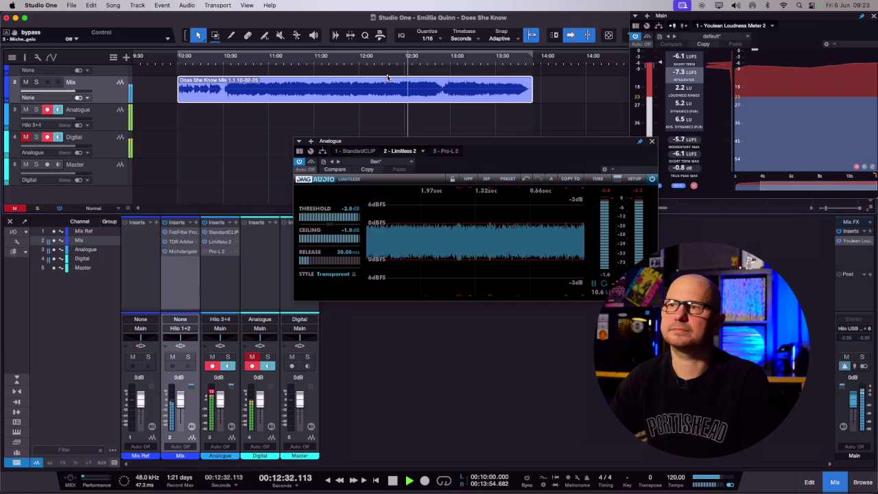
pyautogui.press('space')
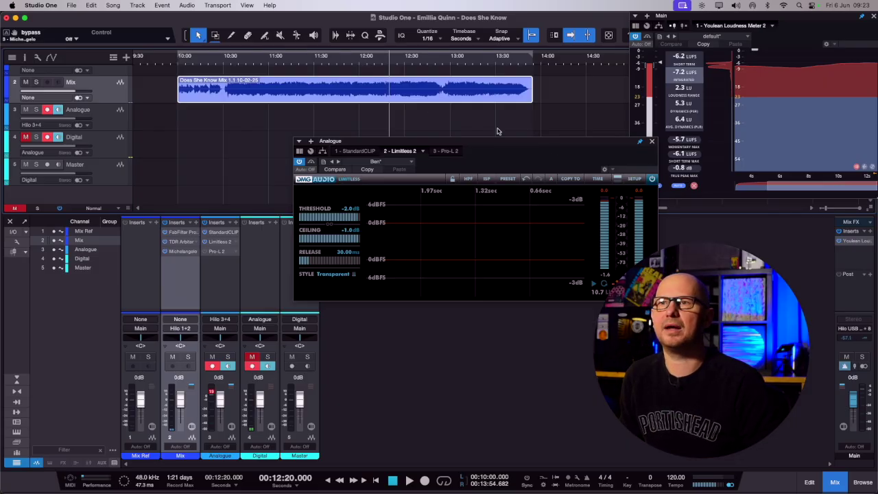
# Step: Compare the passage from 12:20 with Limitless 2 bypassed and engaged during playback, leaving it engaged when stopping
pyautogui.press('space')
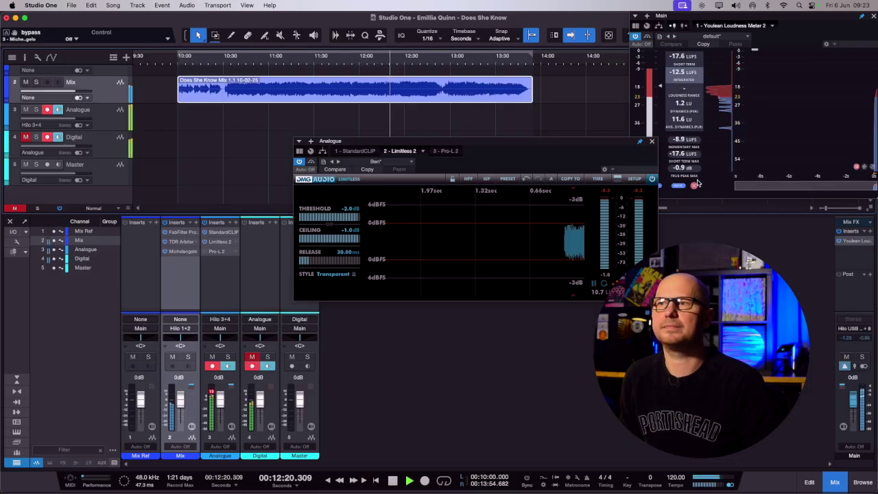
pyautogui.click(653, 179)
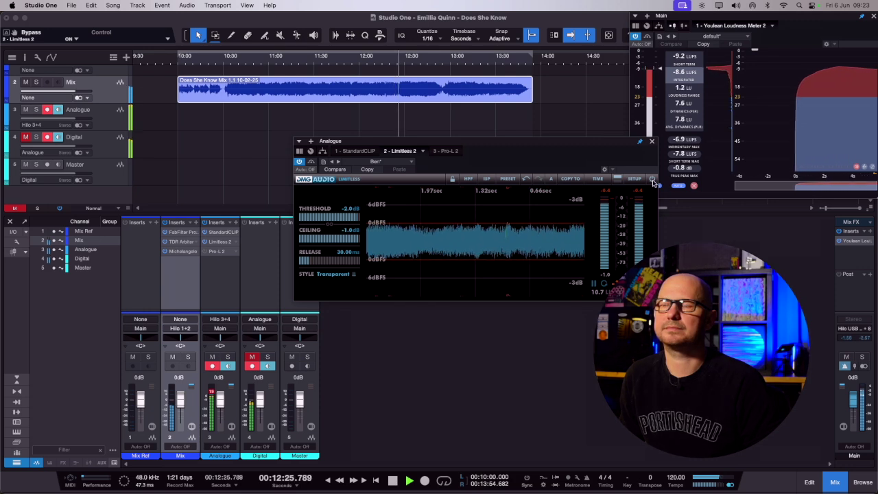
pyautogui.click(652, 179)
pyautogui.click(652, 179)
pyautogui.click(652, 179)
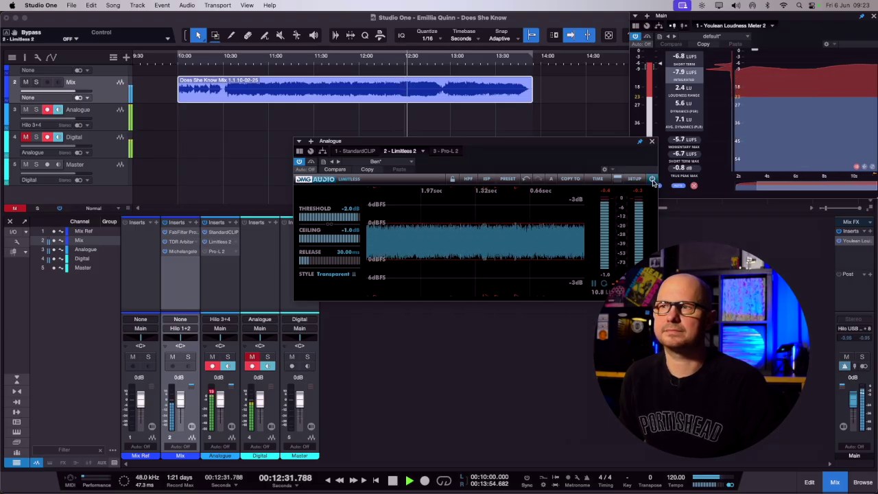
pyautogui.press('space')
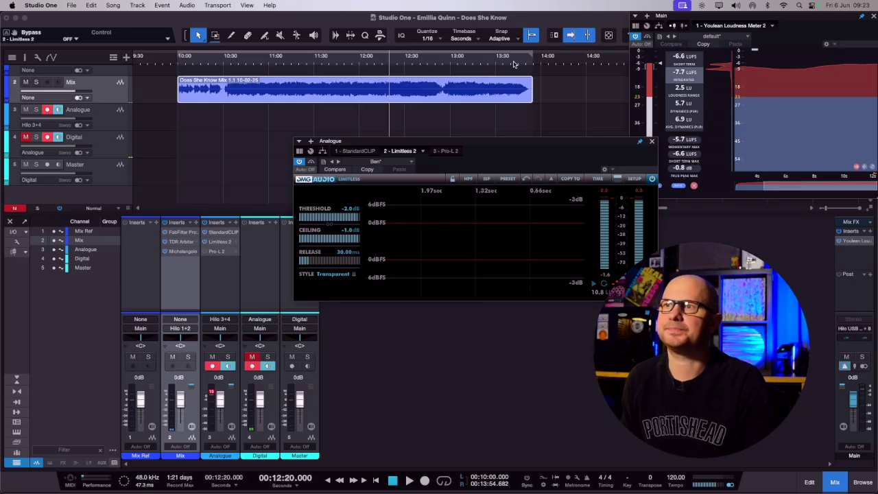
# Step: Close Limitless 2, then enable Pro-L 2 on the Analogue channel and place its editor below the loudness meter
pyautogui.moveTo(519, 139); pyautogui.dragTo(544, 187)
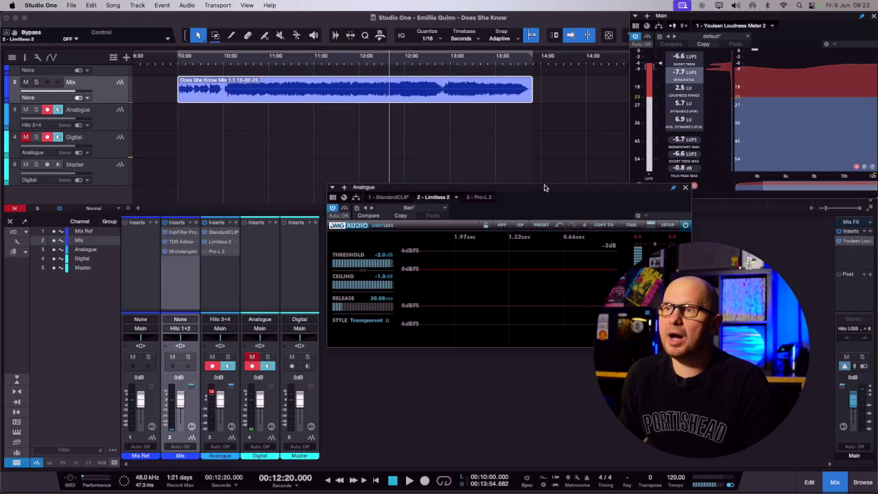
pyautogui.click(686, 188)
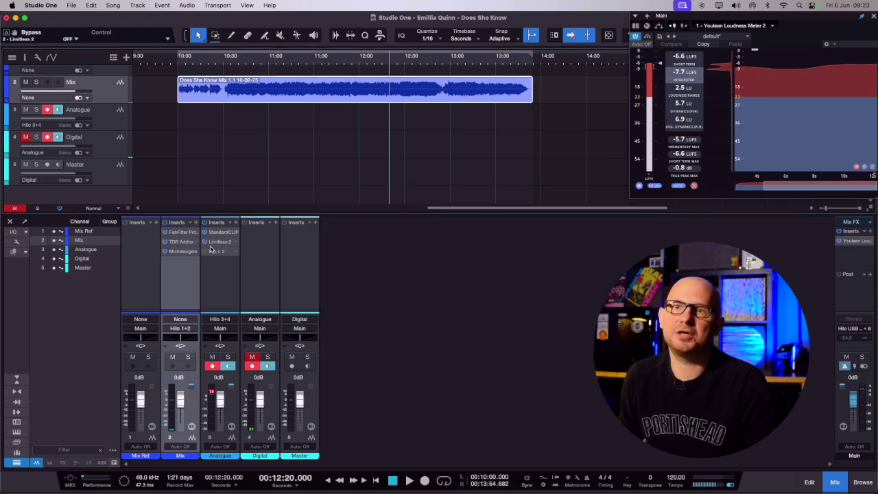
pyautogui.click(216, 252)
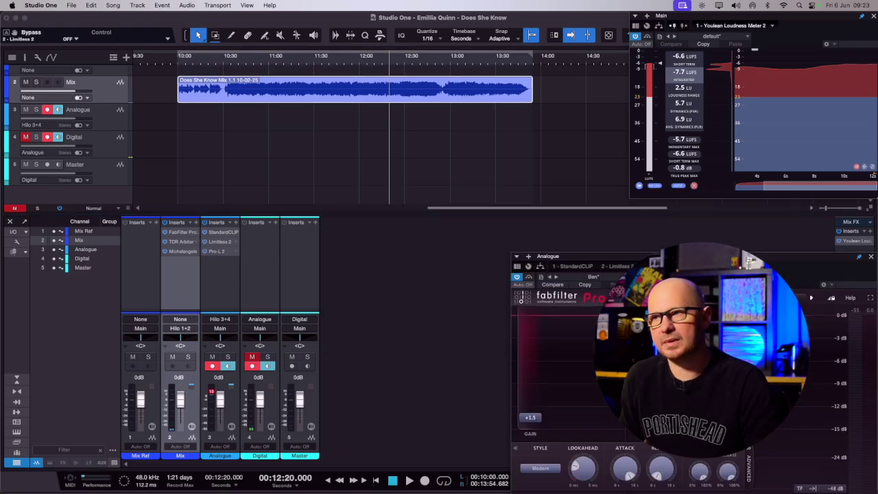
pyautogui.moveTo(756, 262); pyautogui.dragTo(524, 187)
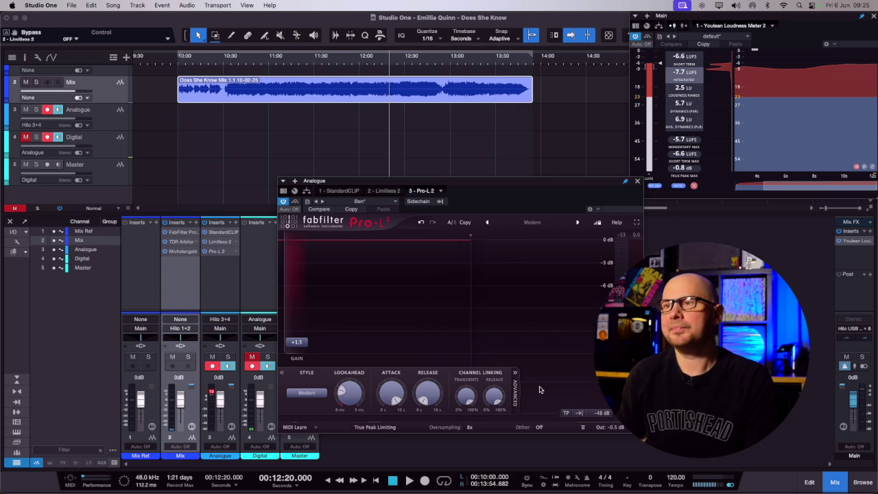
pyautogui.moveTo(475, 187); pyautogui.dragTo(485, 204)
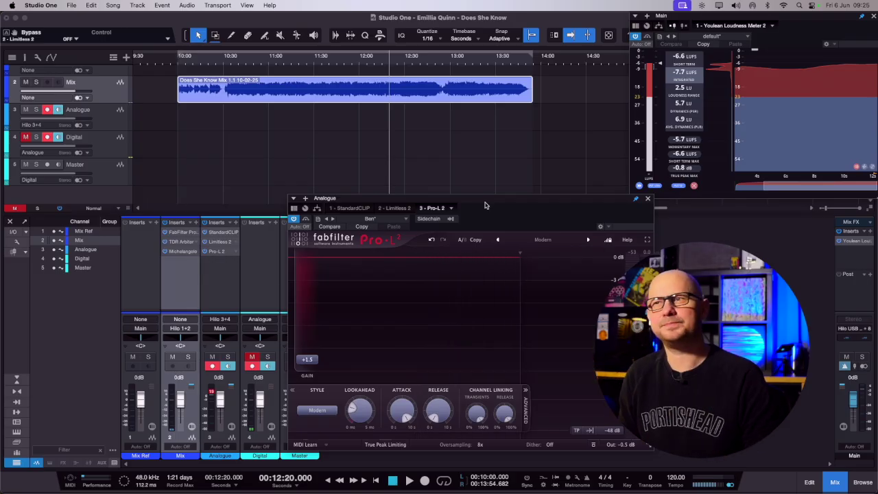
pyautogui.moveTo(489, 199); pyautogui.dragTo(491, 199)
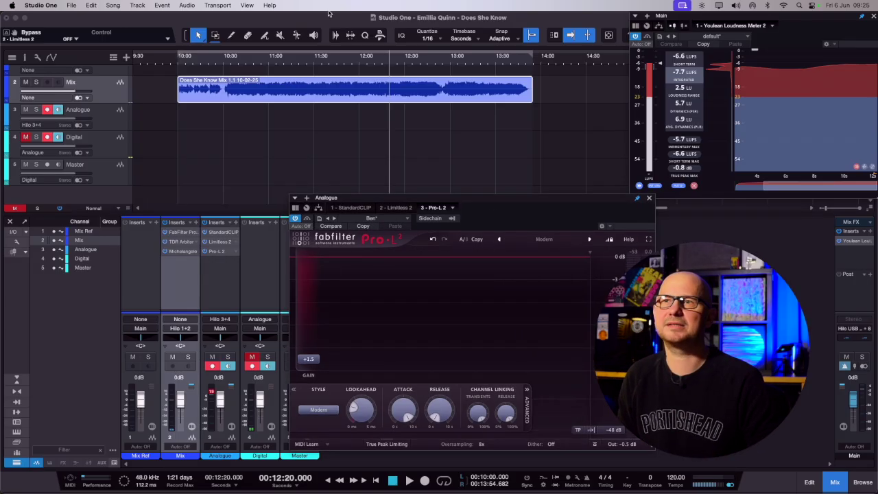
# Step: Check the loudness through Pro-L 2 by playing the passages from 12:20 and from 10:40, stopping after each
pyautogui.press('space')
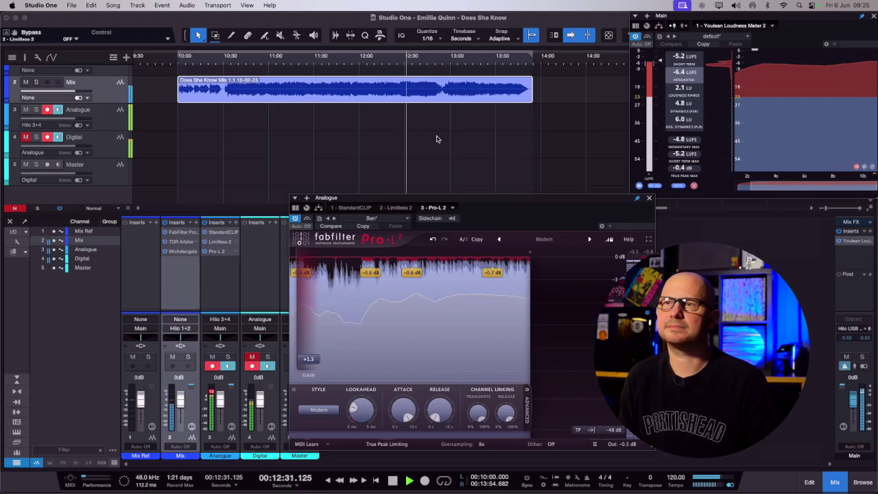
pyautogui.press('space')
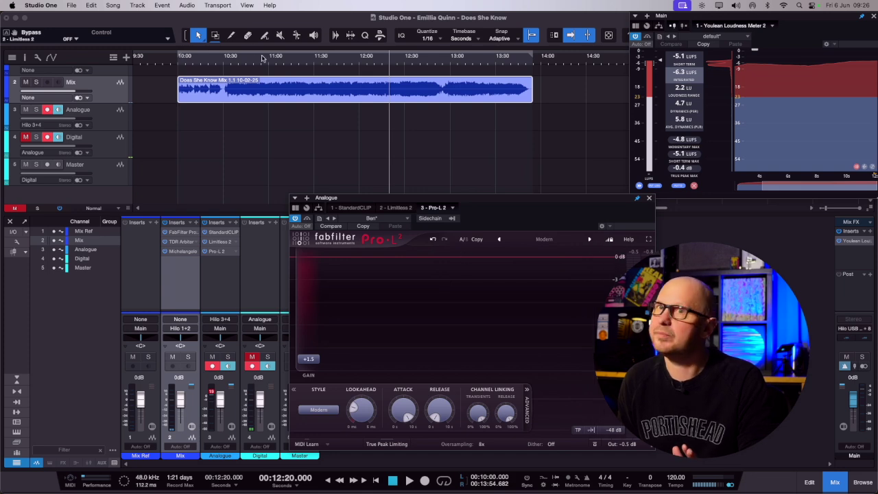
pyautogui.click(239, 63)
pyautogui.press('space')
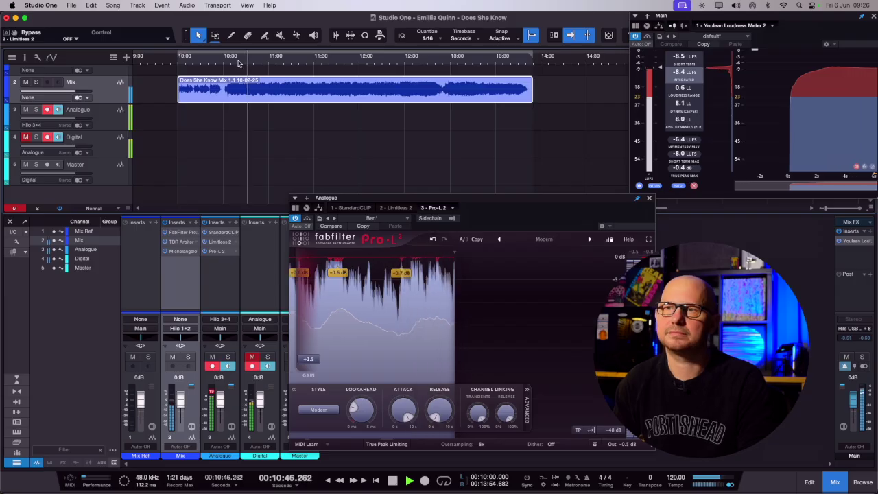
pyautogui.press('space')
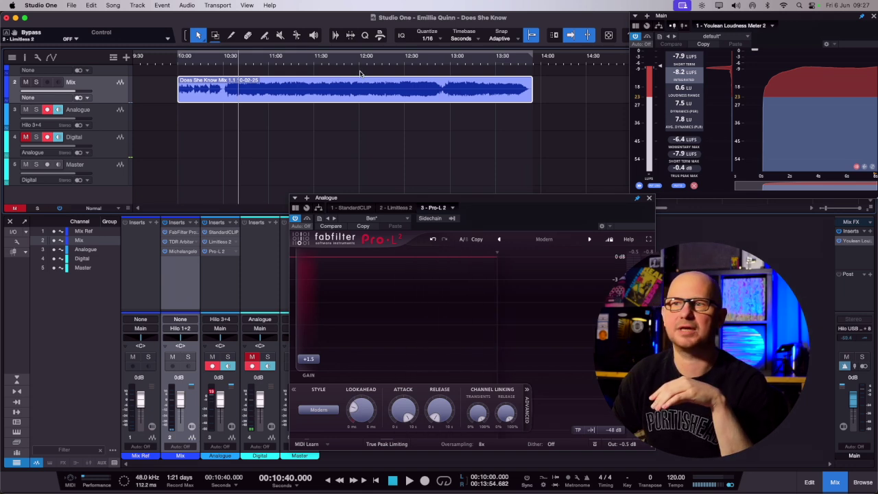
# Step: Demonstrate heavy limiting by varying Pro-L 2's gain during playback from 10:40, set the gain to 0 dB, and stop playback
pyautogui.press('space')
pyautogui.moveTo(317, 358); pyautogui.dragTo(308, 396)
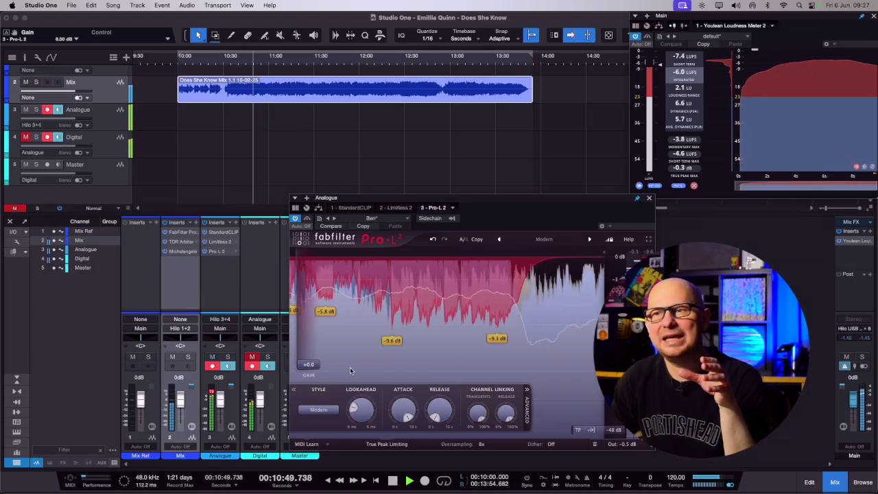
pyautogui.press('space')
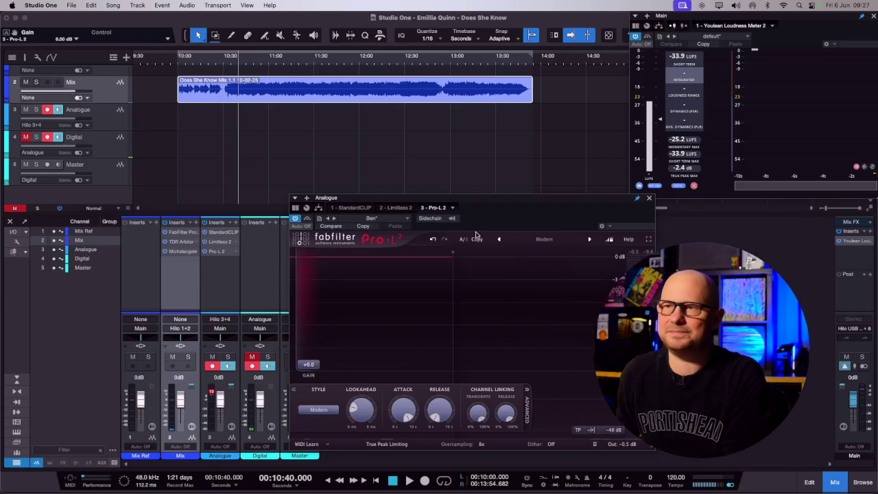
# Step: Move the Pro-L 2 editor clear of the mixer channels and open the Analogue channel's Limitless 2 editor alongside it
pyautogui.moveTo(482, 201); pyautogui.dragTo(563, 229)
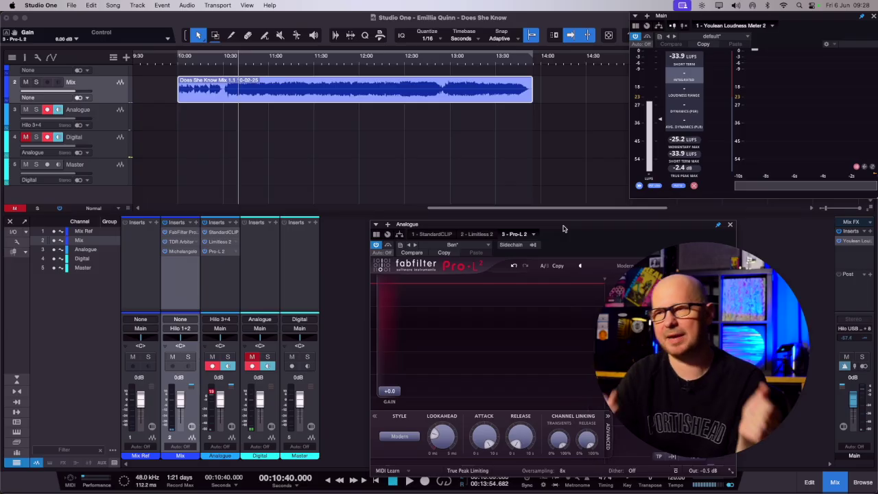
pyautogui.moveTo(563, 228); pyautogui.dragTo(665, 250)
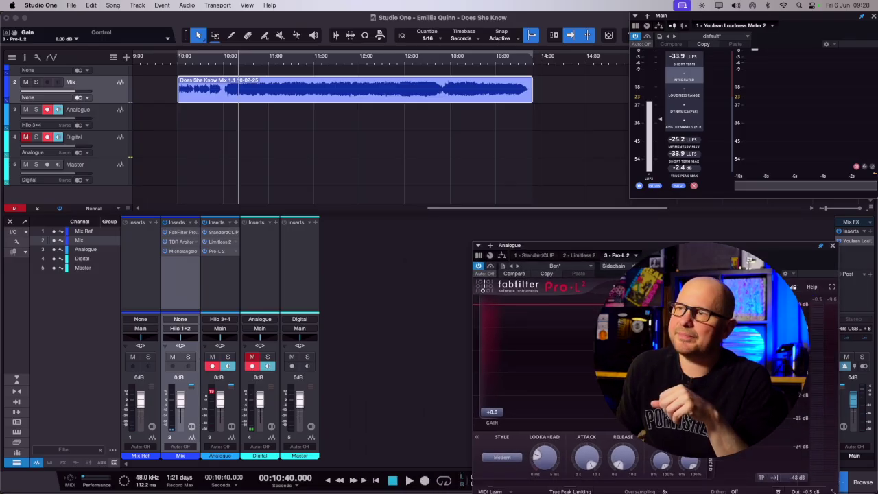
pyautogui.click(222, 245)
pyautogui.moveTo(542, 187); pyautogui.dragTo(732, 143)
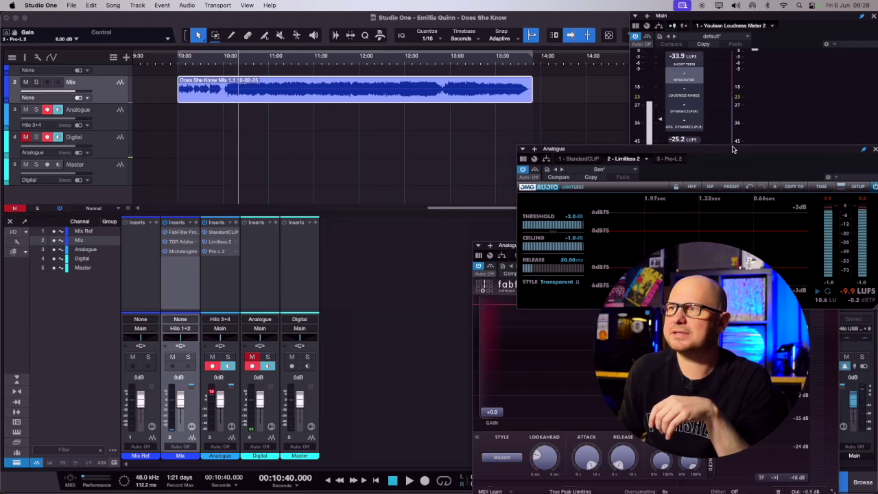
pyautogui.moveTo(619, 145); pyautogui.dragTo(622, 131)
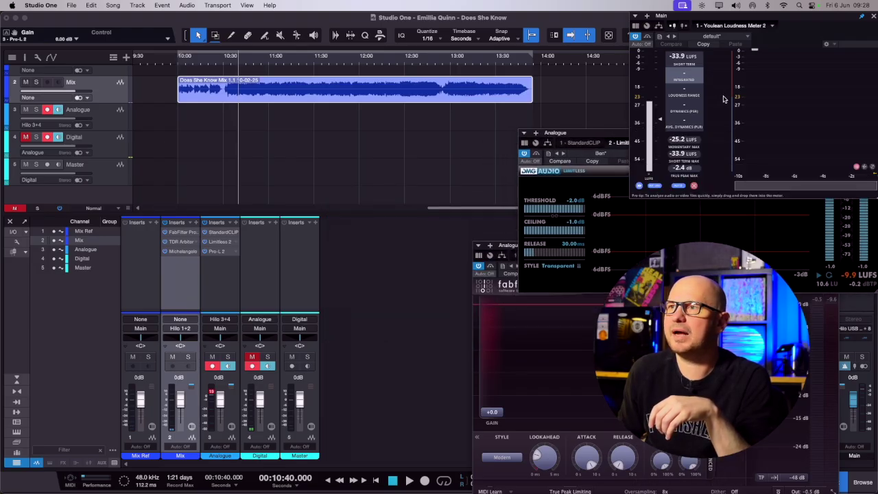
# Step: Move the Pro-L 2 editor lower, then open the Analogue channel's StandardCLIP editor and place it clear of the channel's insert controls
pyautogui.click(582, 302)
pyautogui.moveTo(645, 248); pyautogui.dragTo(682, 273)
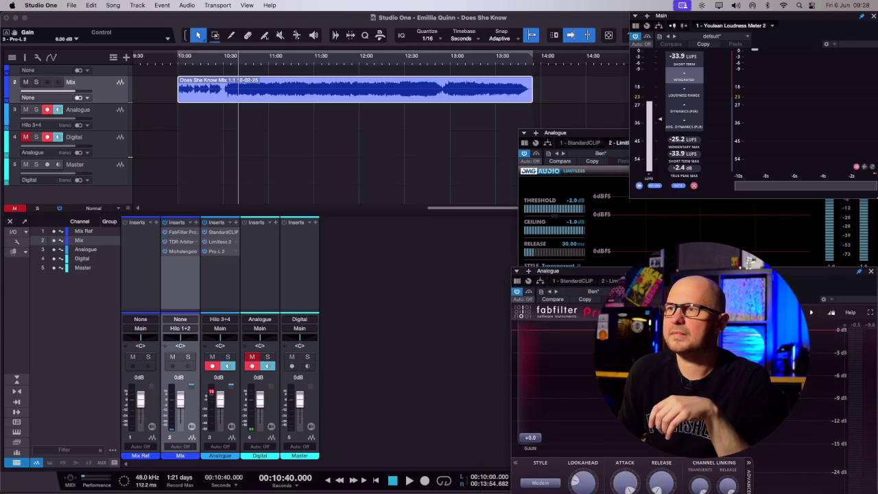
pyautogui.click(219, 233)
pyautogui.moveTo(228, 179); pyautogui.dragTo(476, 205)
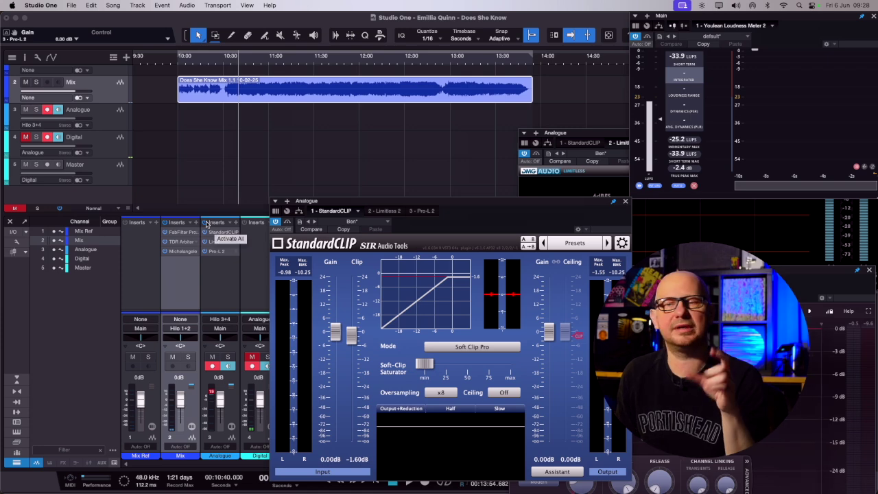
pyautogui.moveTo(434, 205); pyautogui.dragTo(391, 216)
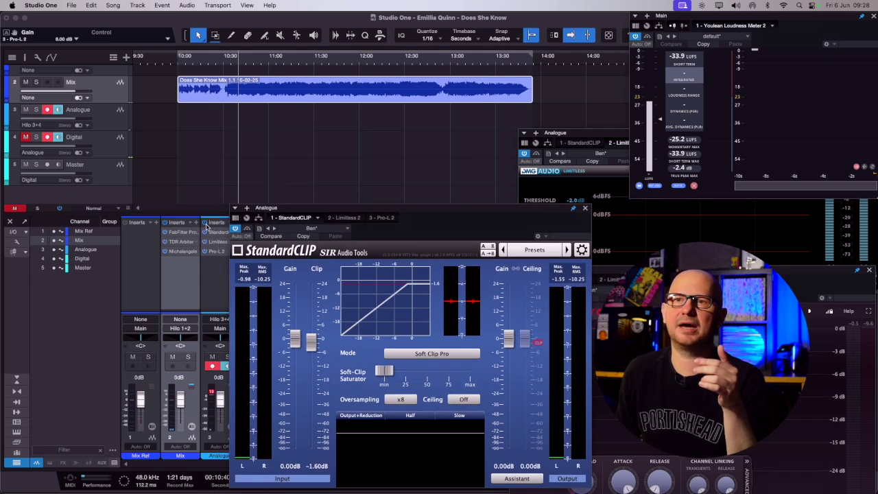
pyautogui.moveTo(377, 212); pyautogui.dragTo(218, 273)
pyautogui.moveTo(201, 268); pyautogui.dragTo(201, 267)
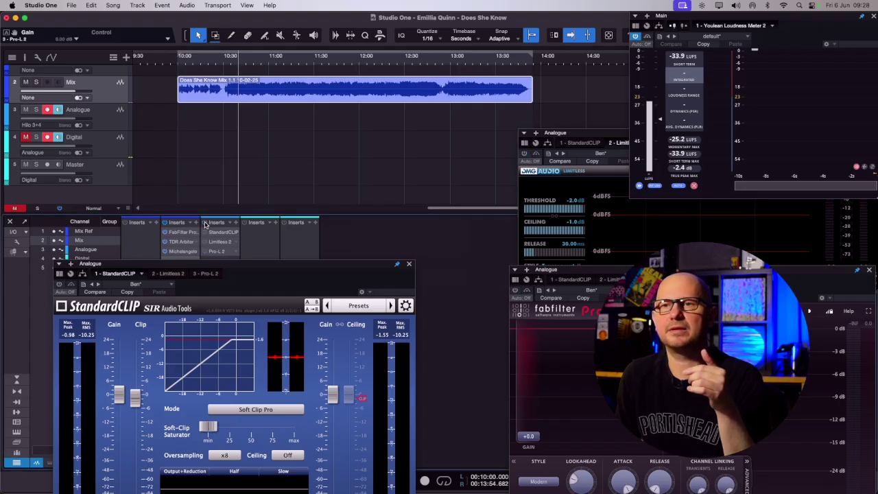
# Step: Check the loudness with the Analogue inserts bypassed by playing from 10:40, then stop and set Pro-L 2's gain to +1.5 dB
pyautogui.press('space')
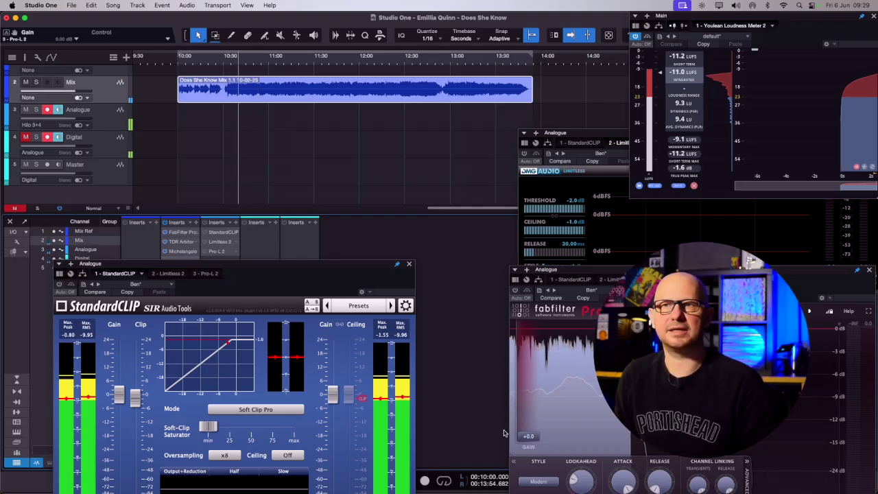
pyautogui.press('space')
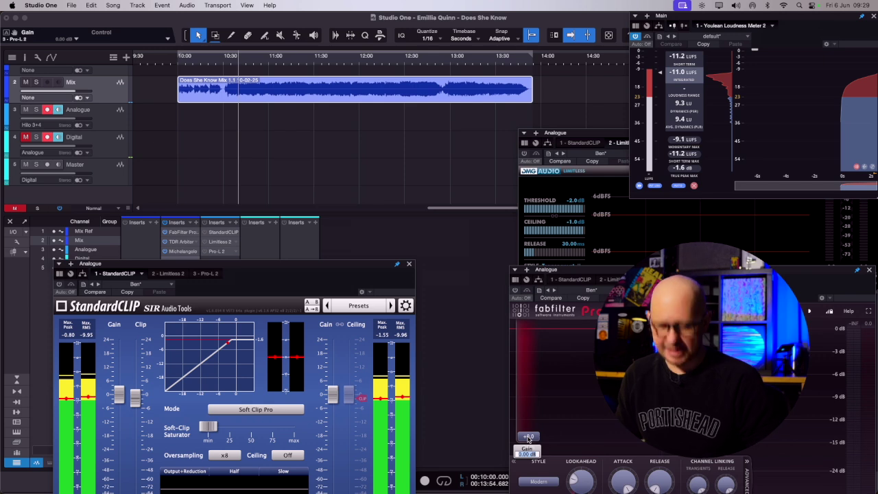
pyautogui.write('.5')
pyautogui.press('Return')
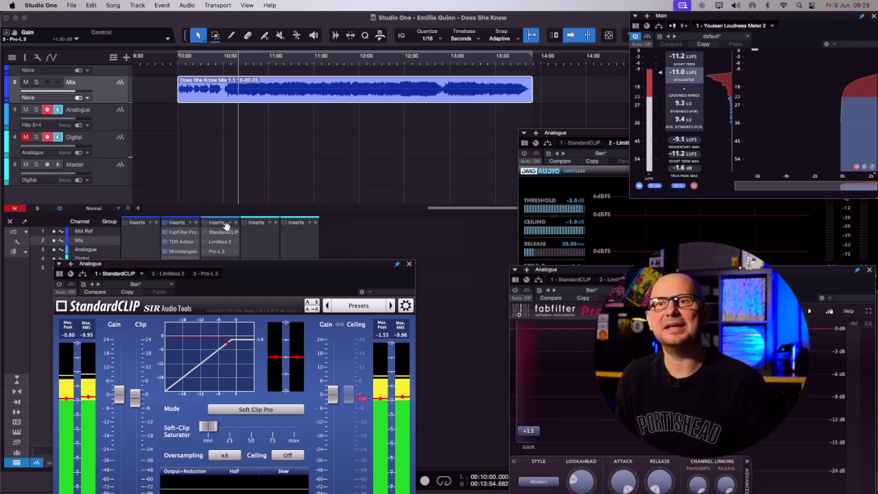
# Step: Play from 10:40 to compare the Analogue inserts bypassed and active at the adjusted gain, then close the StandardCLIP editor
pyautogui.press('space')
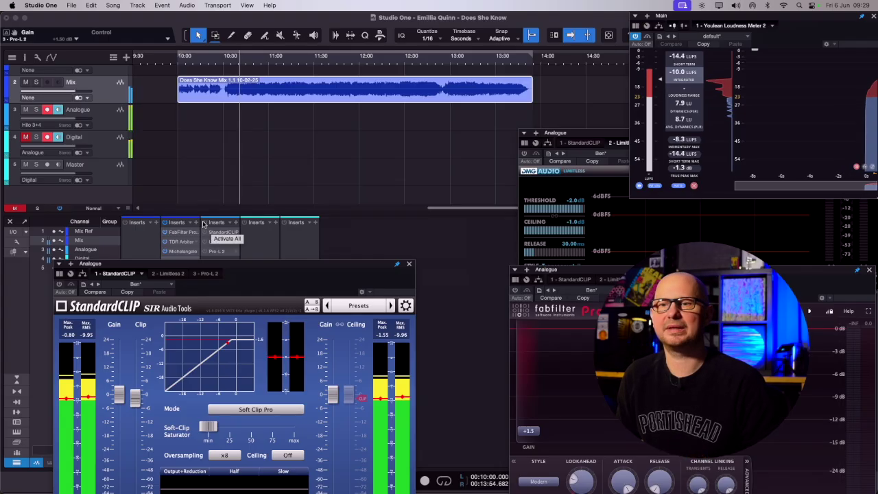
pyautogui.moveTo(244, 267); pyautogui.dragTo(235, 245)
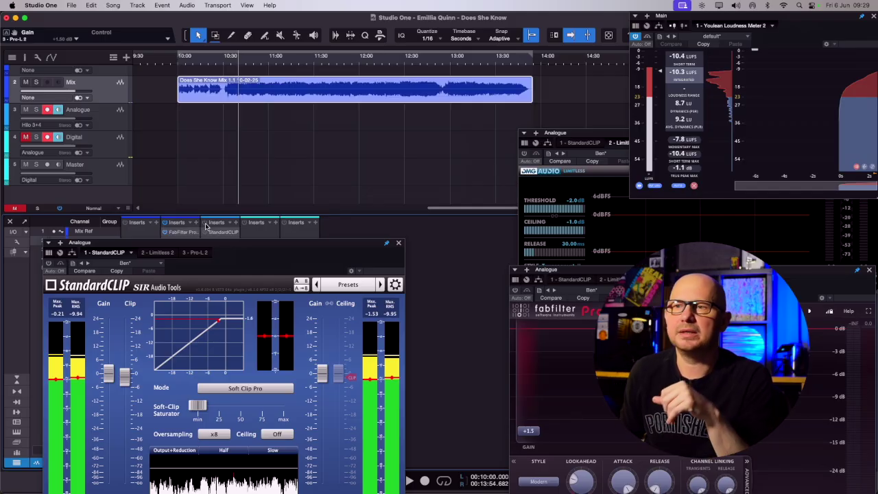
pyautogui.moveTo(347, 248); pyautogui.dragTo(552, 181)
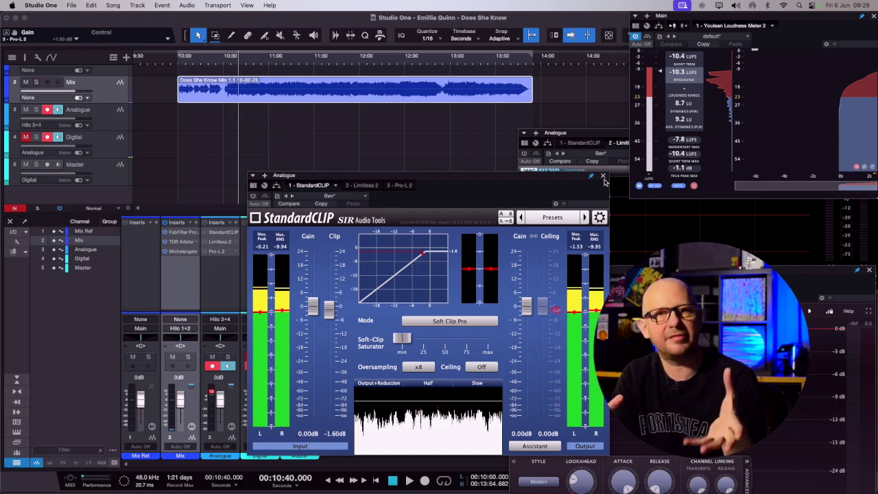
pyautogui.click(603, 177)
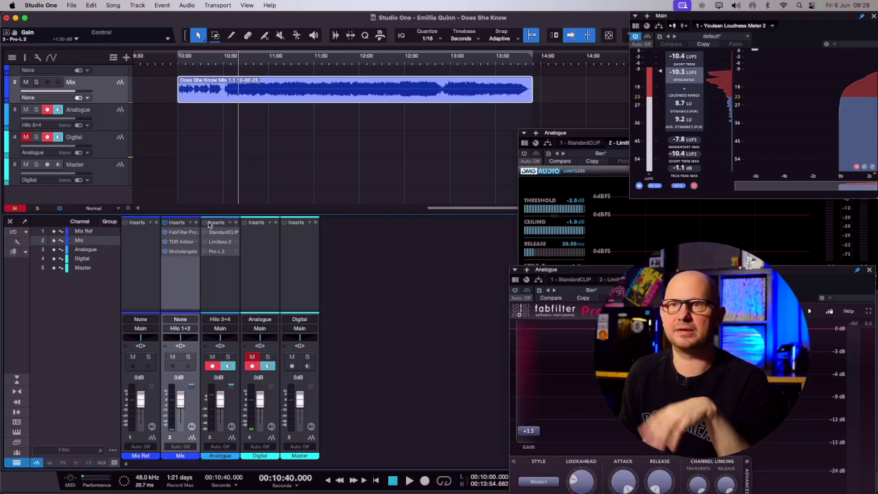
# Step: Start recording the Analogue and Digital tracks from 12:25 with the Analogue inserts active
pyautogui.scroll(2, 250, 68)
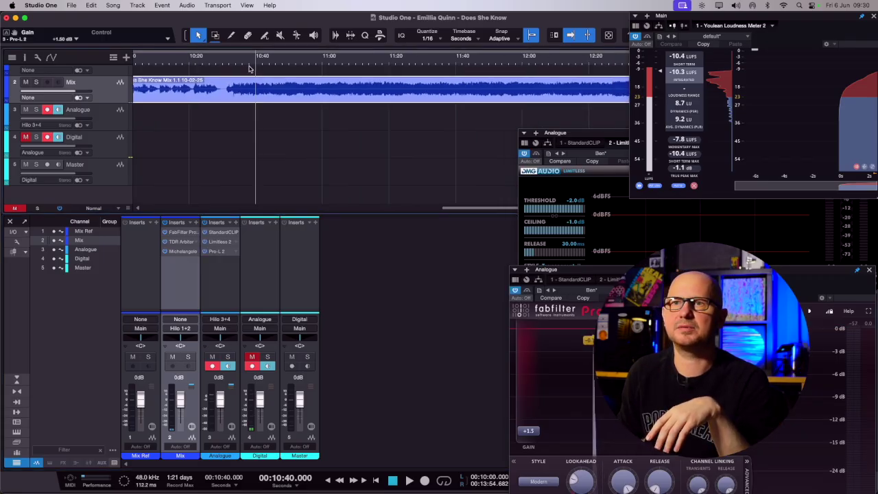
pyautogui.scroll(-4, 233, 60)
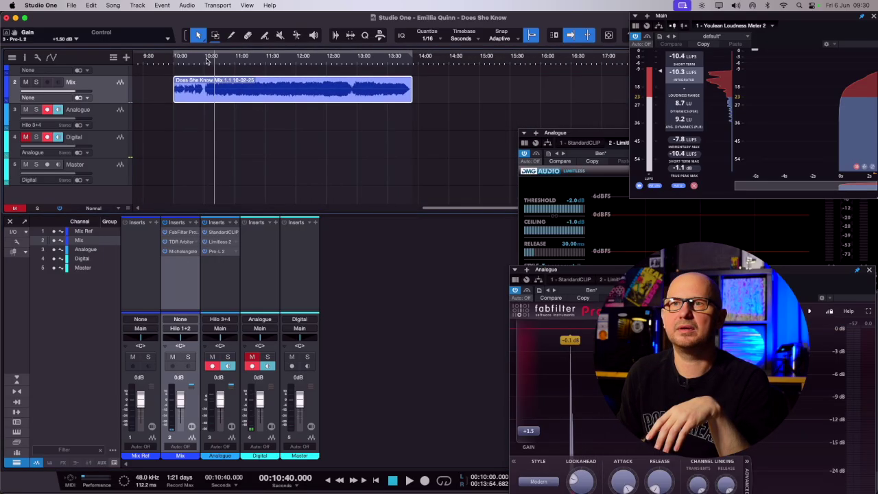
pyautogui.scroll(3, 352, 69)
pyautogui.scroll(-1, 358, 67)
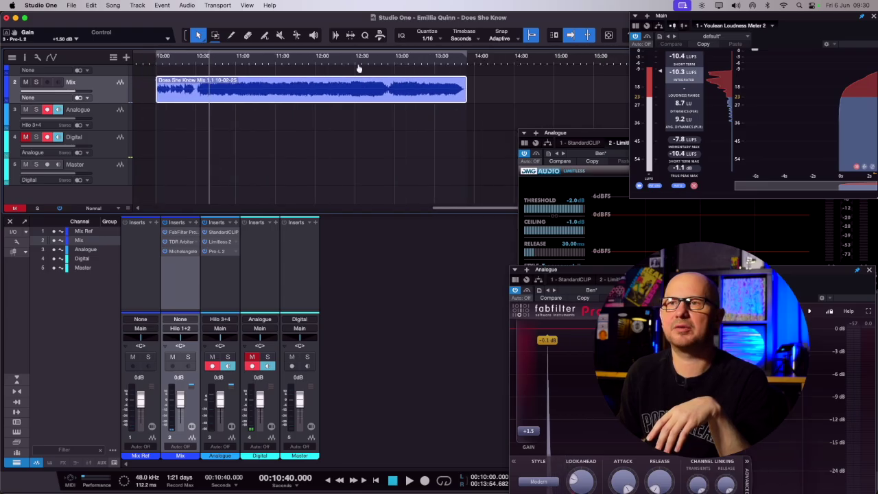
pyautogui.click(351, 65)
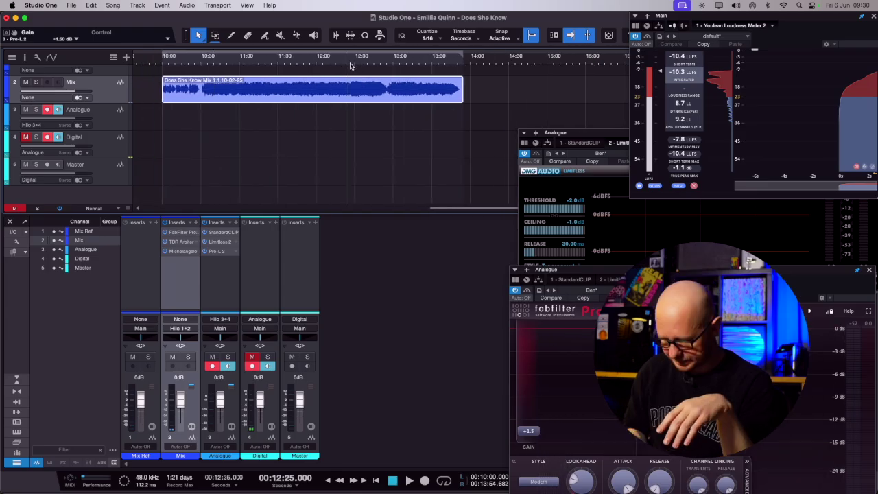
pyautogui.press('space')
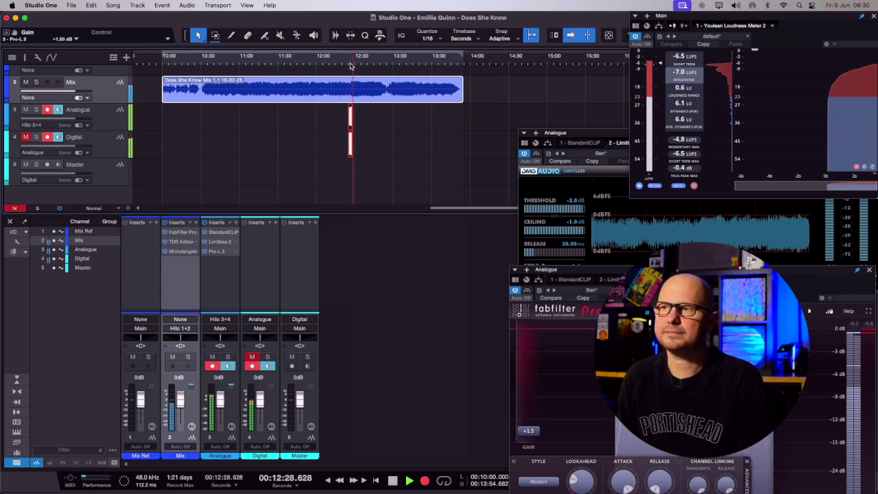
# Step: Watch StandardCLIP's editor during the recording, stop the take at about 12:42, and close the editor
pyautogui.click(221, 234)
pyautogui.moveTo(452, 175); pyautogui.dragTo(310, 184)
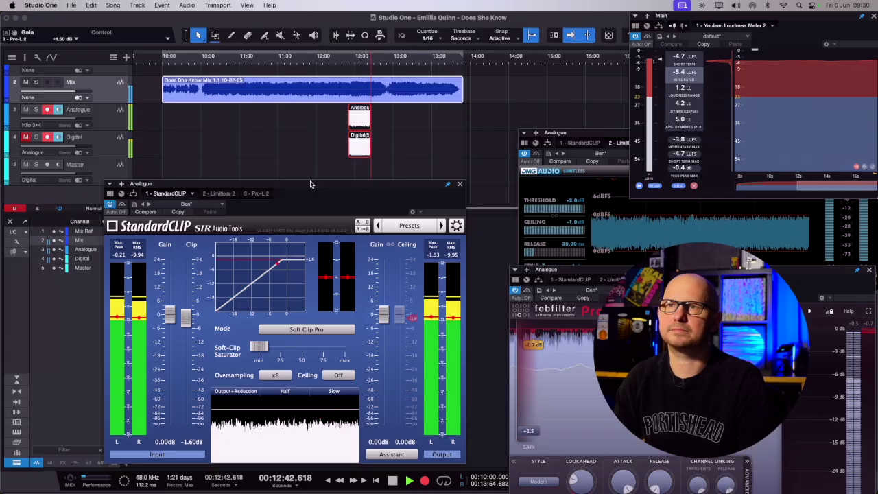
pyautogui.press('space')
pyautogui.moveTo(366, 50); pyautogui.dragTo(315, 92)
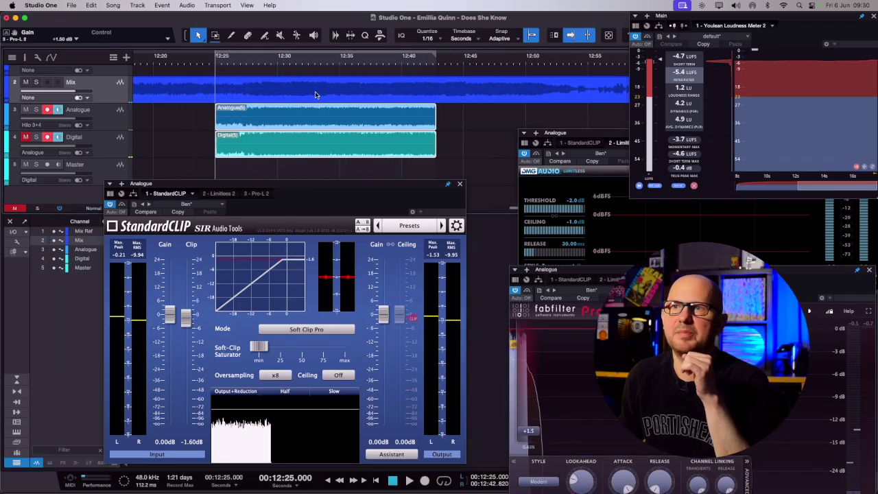
pyautogui.click(459, 183)
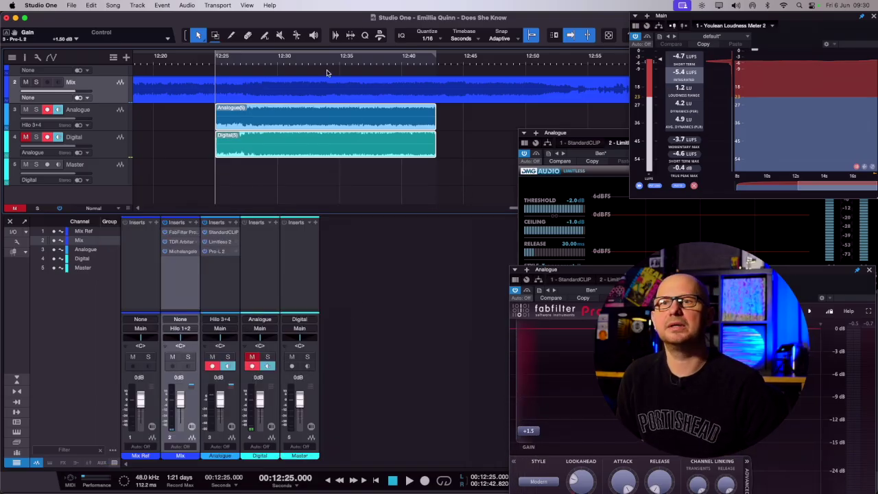
# Step: Compare the waveforms of the Mix clip and the recorded Analogue and Digital clips by selecting each in turn
pyautogui.click(278, 90)
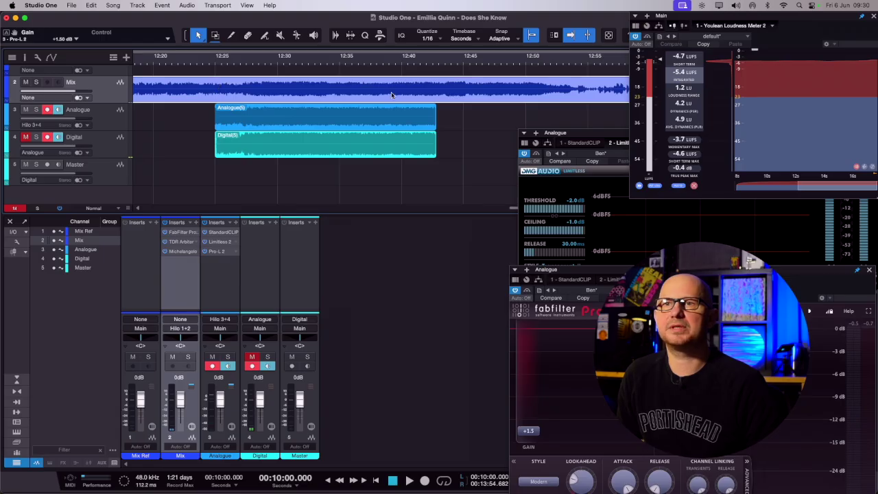
pyautogui.click(326, 123)
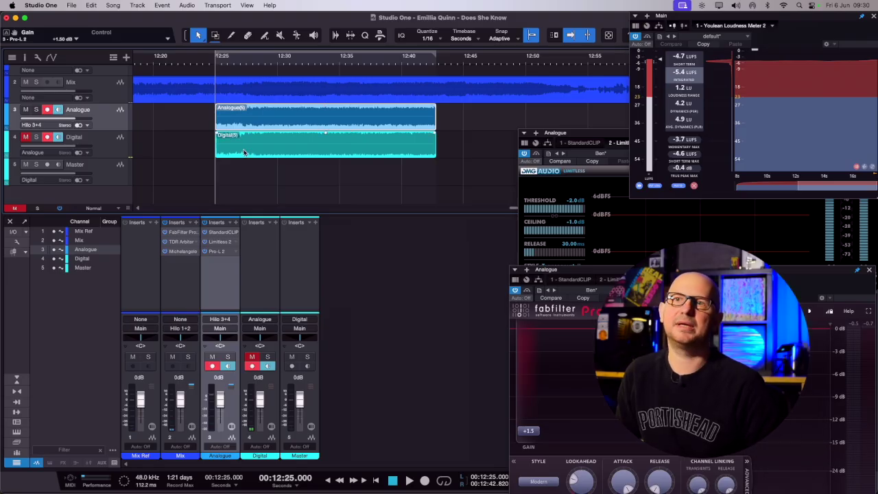
pyautogui.click(296, 149)
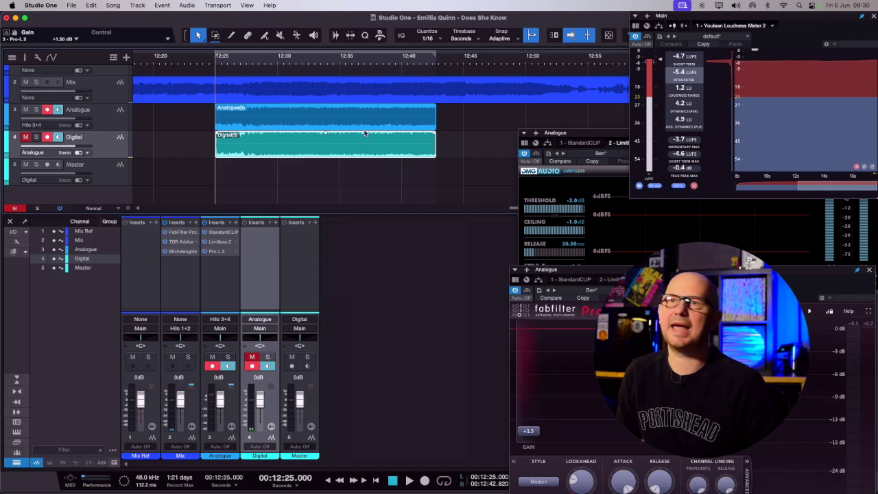
pyautogui.click(328, 122)
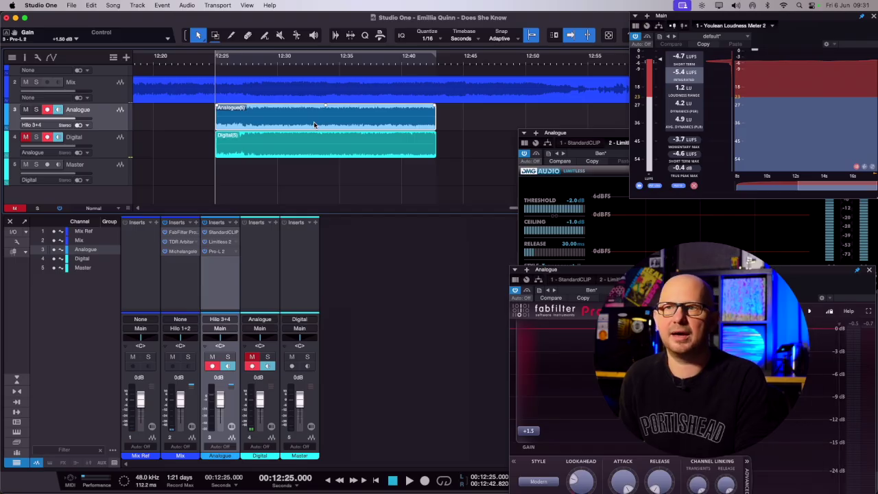
pyautogui.keyDown('shift'); pyautogui.click(317, 148); pyautogui.keyUp('shift')
pyautogui.click(319, 156)
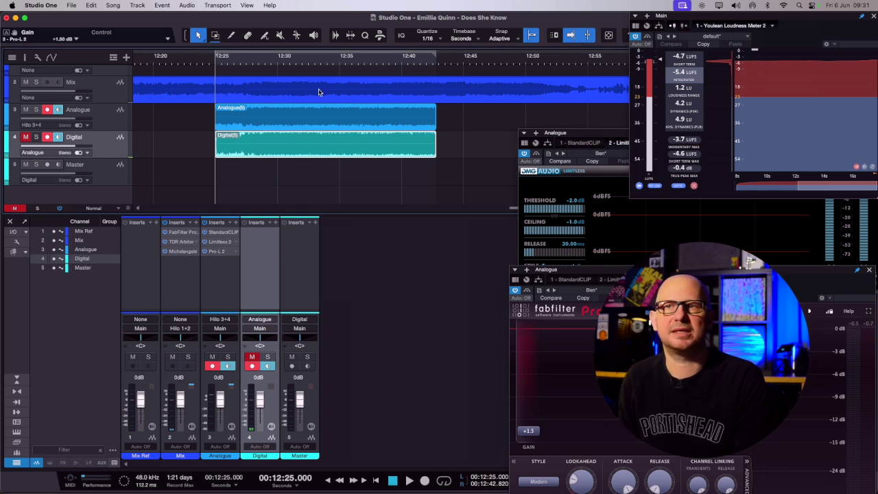
pyautogui.click(300, 127)
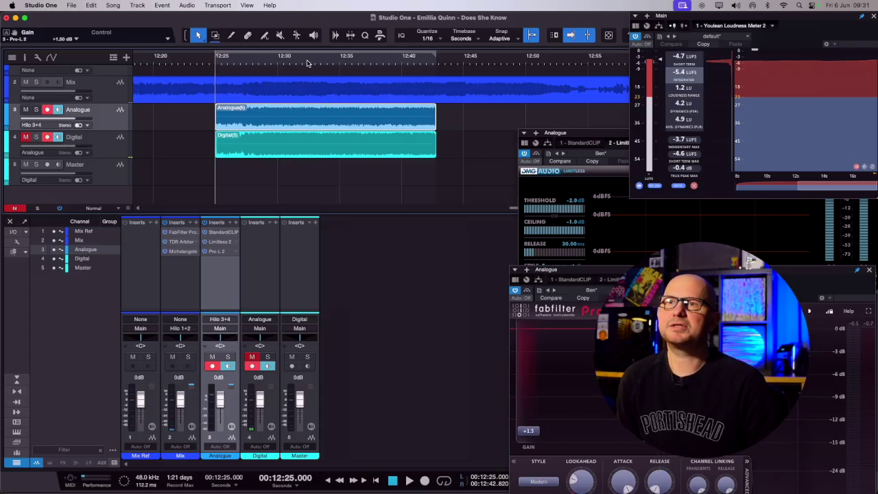
# Step: Turn off record arming and input monitoring on the Digital and Analogue tracks
pyautogui.scroll(-3, 306, 62)
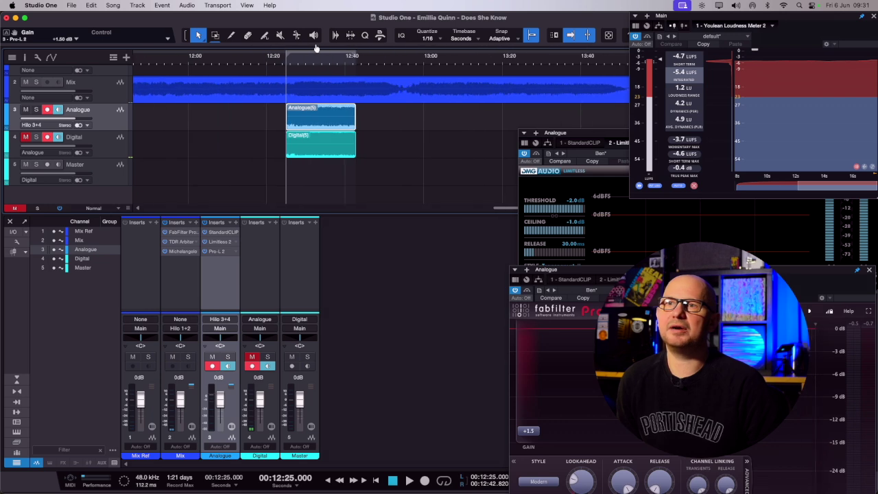
pyautogui.click(46, 137)
pyautogui.click(46, 109)
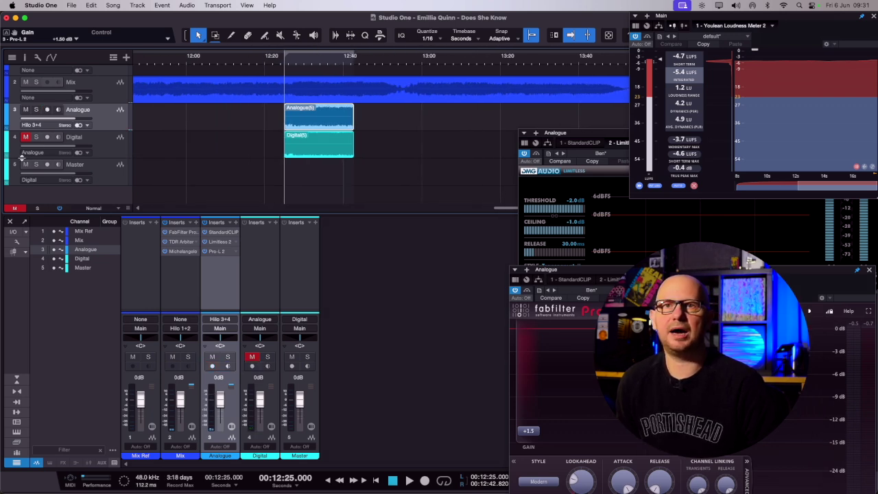
# Step: Solo the Digital track, and route the Mix channel's output to Main with the Mix and Analogue inserts bypassed
pyautogui.click(36, 137)
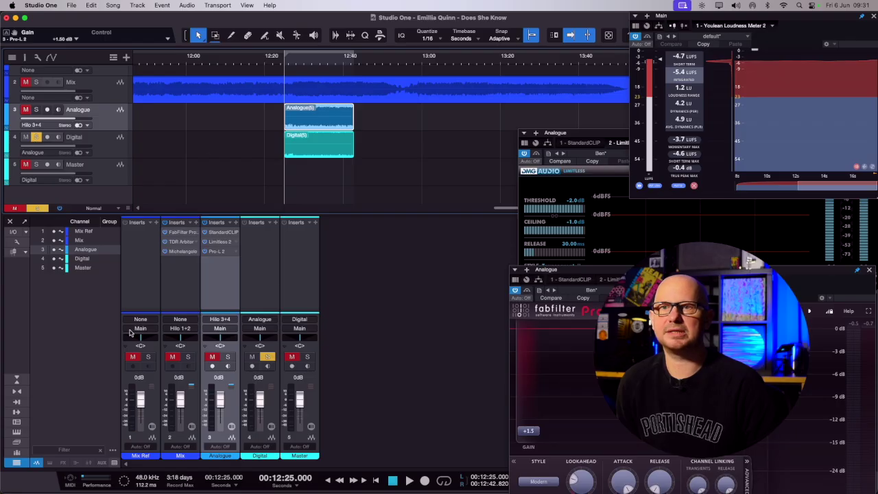
pyautogui.click(178, 328)
pyautogui.click(184, 337)
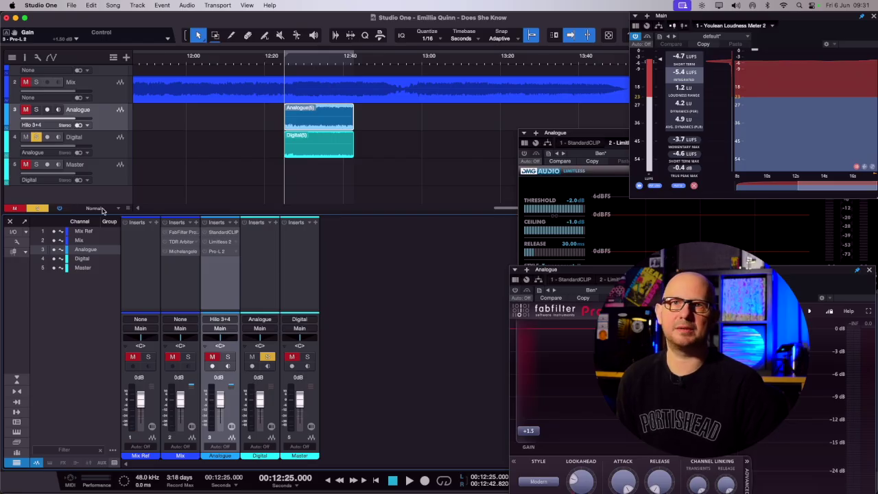
# Step: Alternate the solo between the Mix and Digital tracks, leave the Mix track soloed, and start playback from 12:25
pyautogui.click(63, 152)
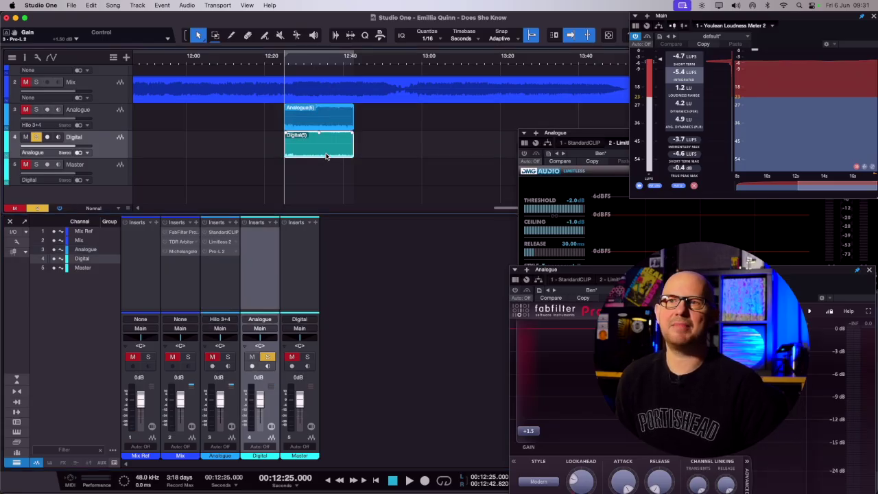
pyautogui.click(103, 92)
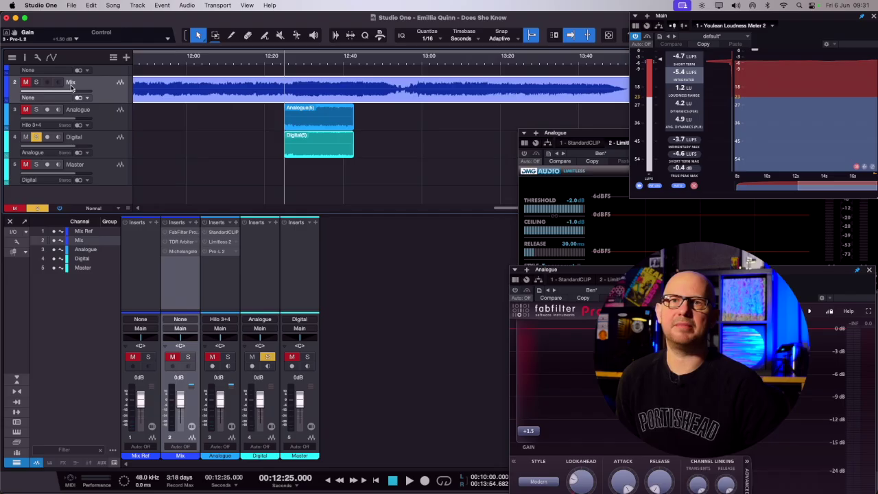
pyautogui.click(36, 83)
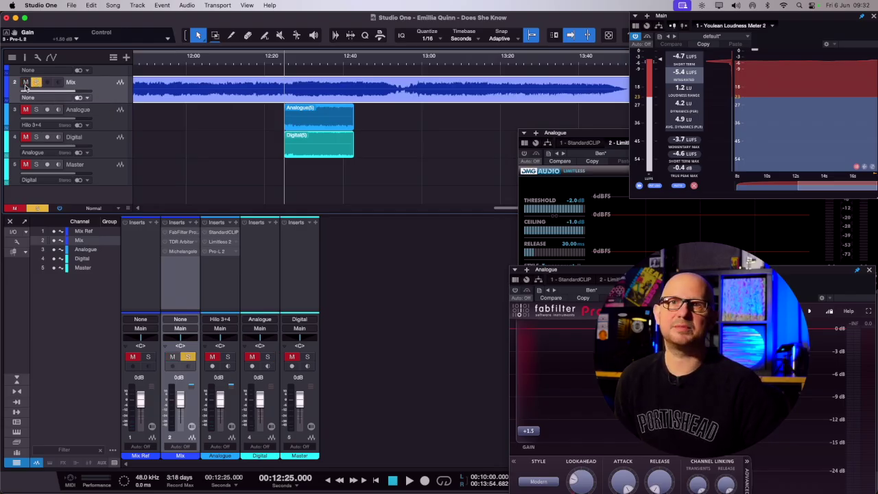
pyautogui.click(36, 137)
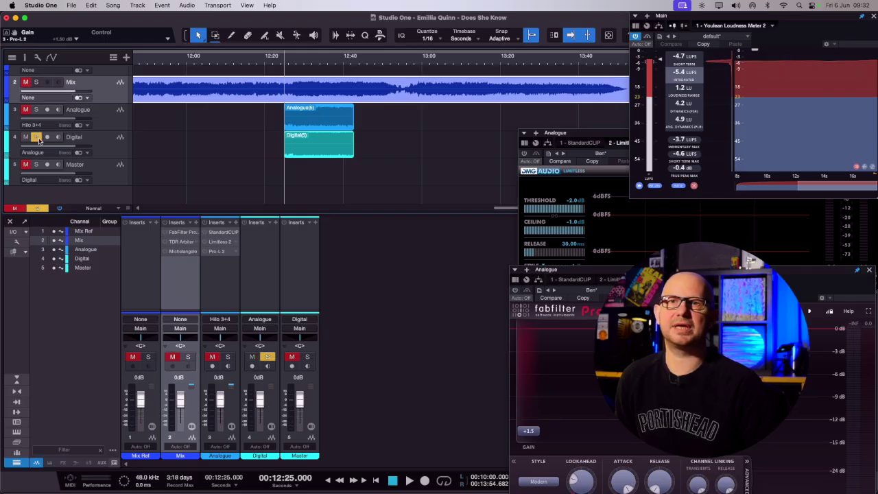
pyautogui.click(36, 82)
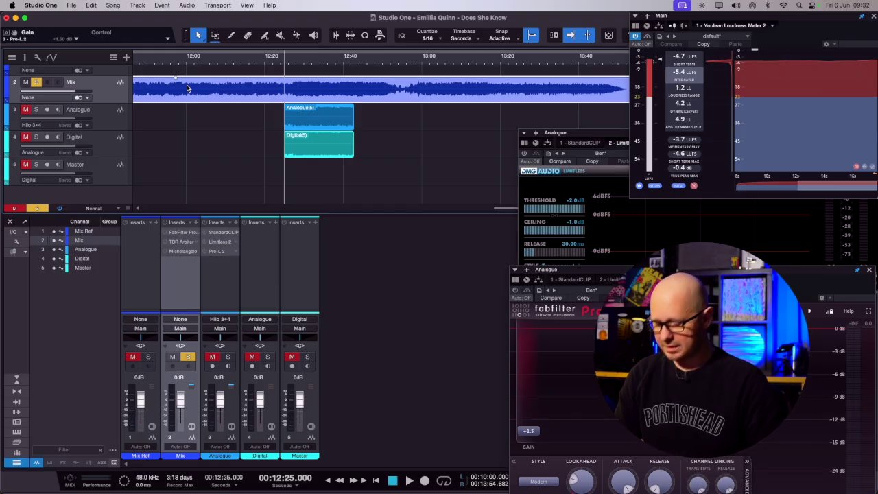
pyautogui.press('space')
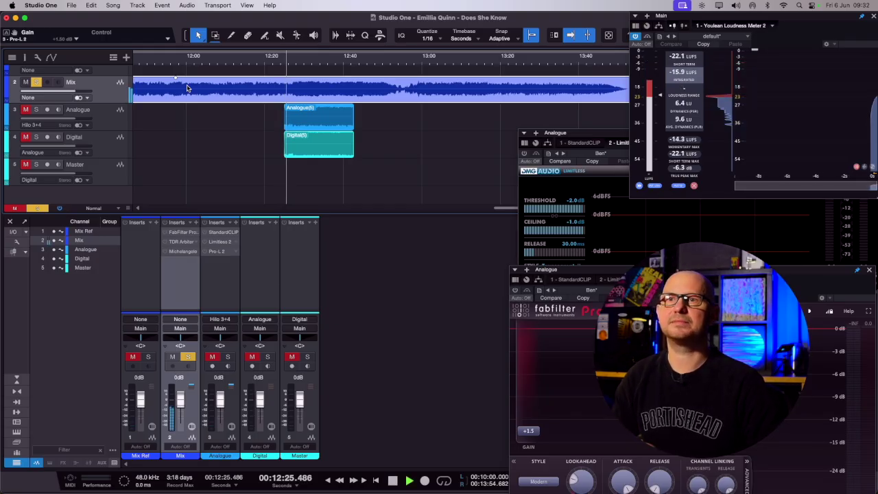
# Step: Compare the Digital master with the original Mix during playback by alternating the solo between them, ending on Digital, and stop playback
pyautogui.click(37, 138)
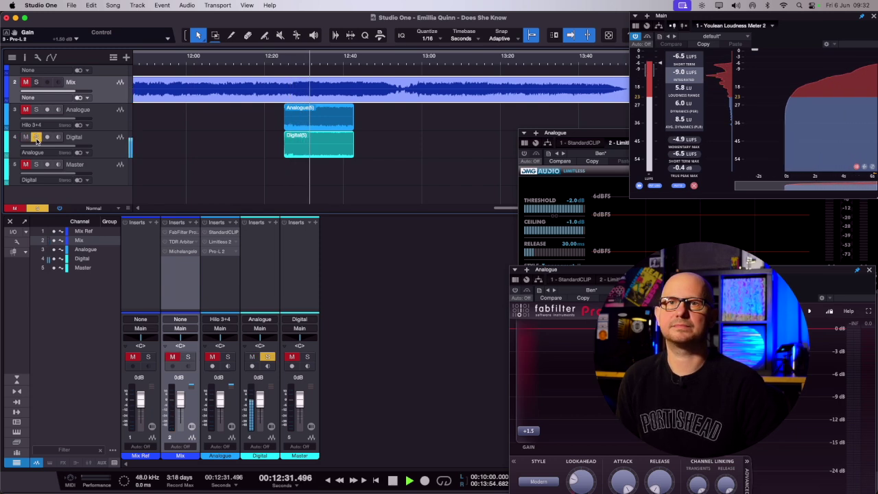
pyautogui.click(37, 83)
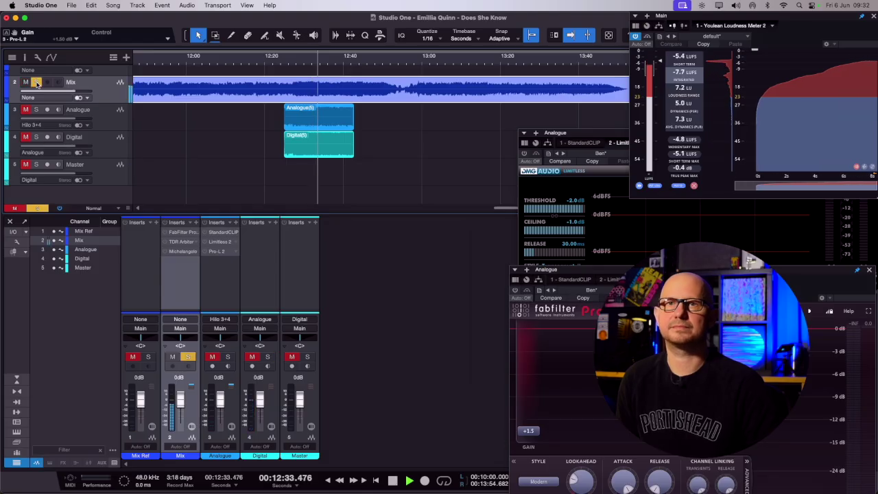
pyautogui.click(37, 138)
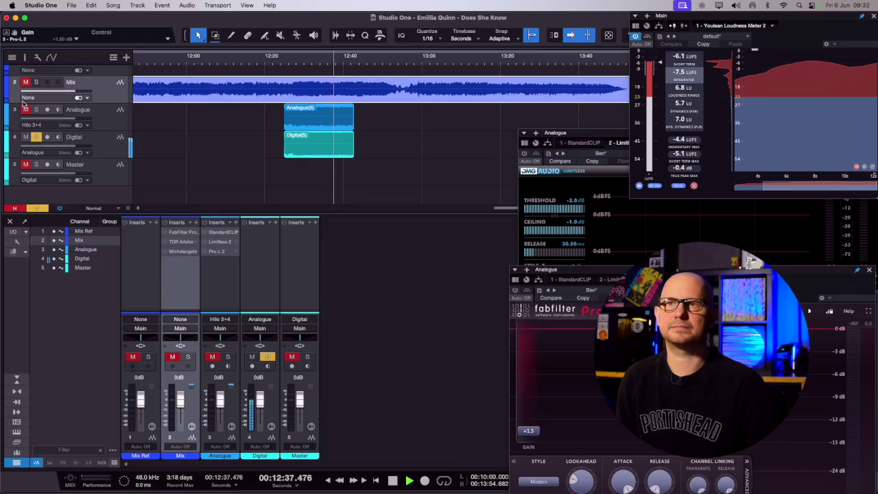
pyautogui.click(36, 83)
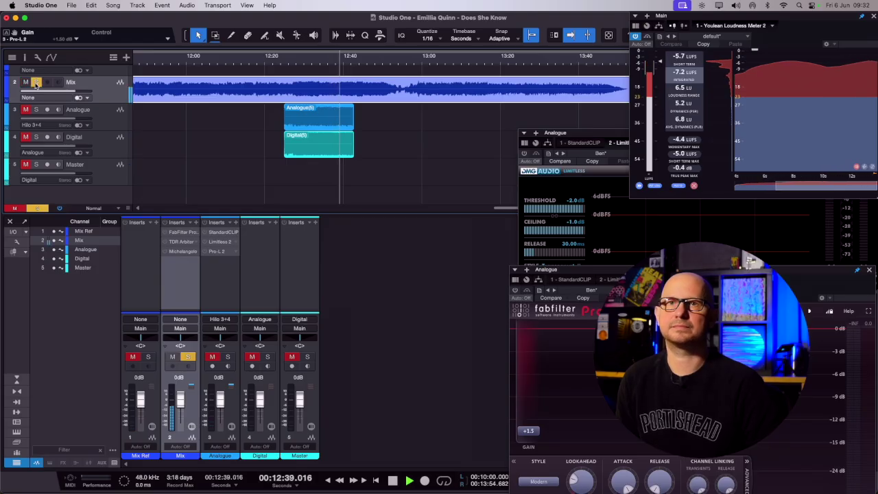
pyautogui.click(37, 140)
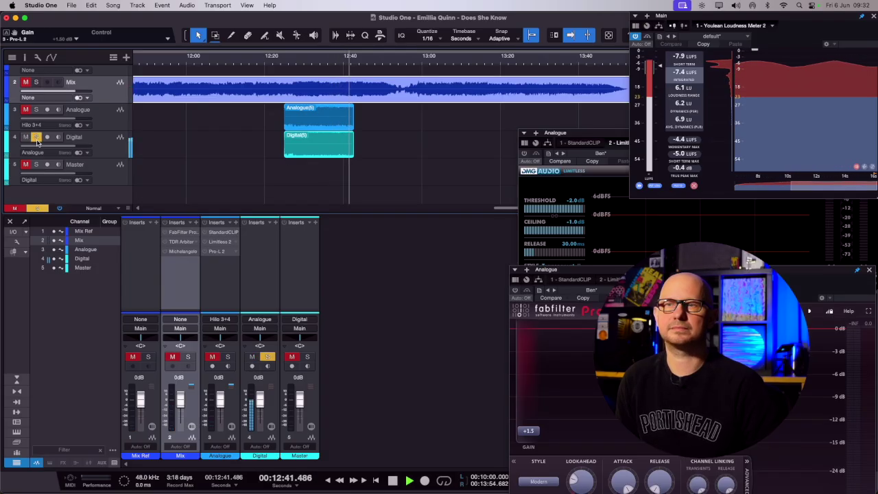
pyautogui.press('space')
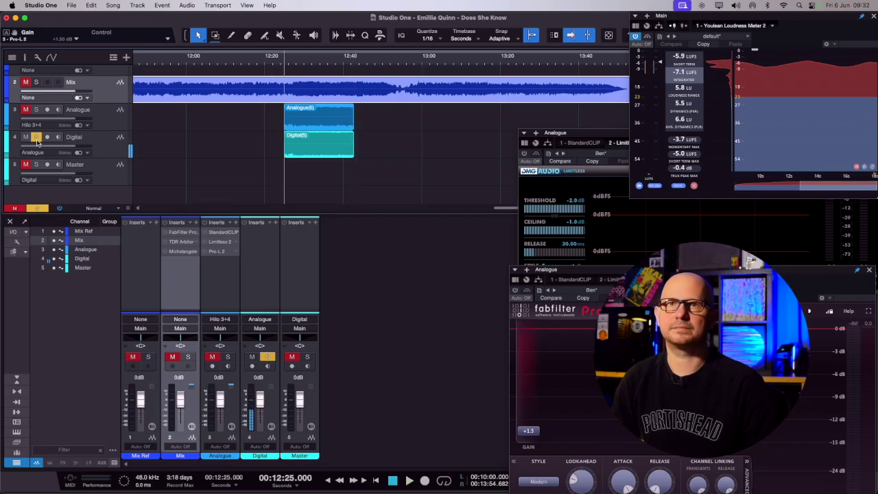
# Step: Switch away from Studio One to another application, leaving the Digital track soloed
pyautogui.scroll(1, 37, 141)
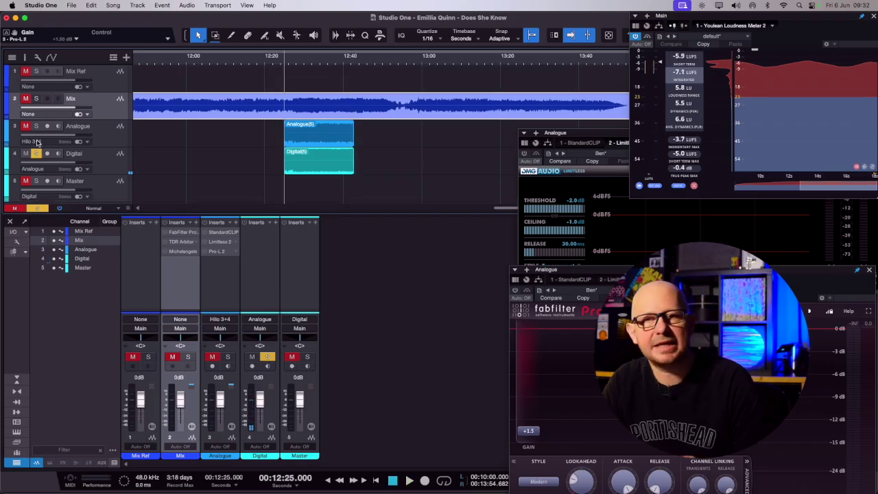
pyautogui.scroll(-1, 37, 141)
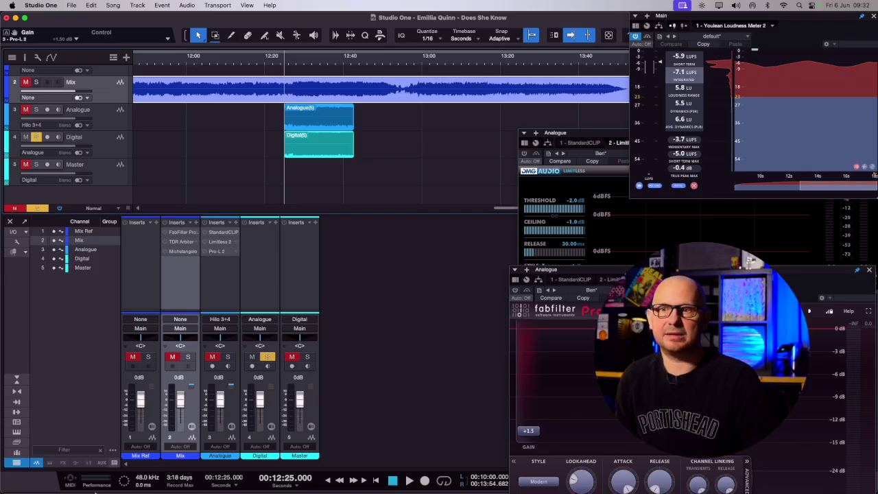
pyautogui.click(284, 477)
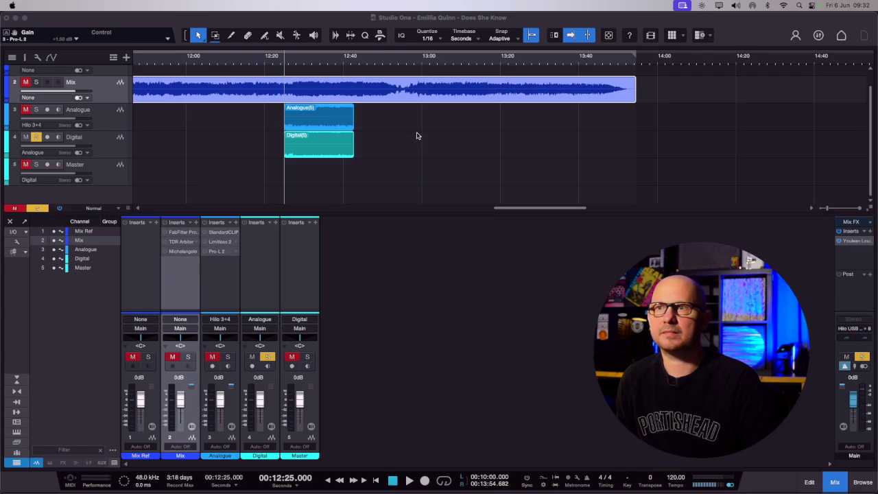